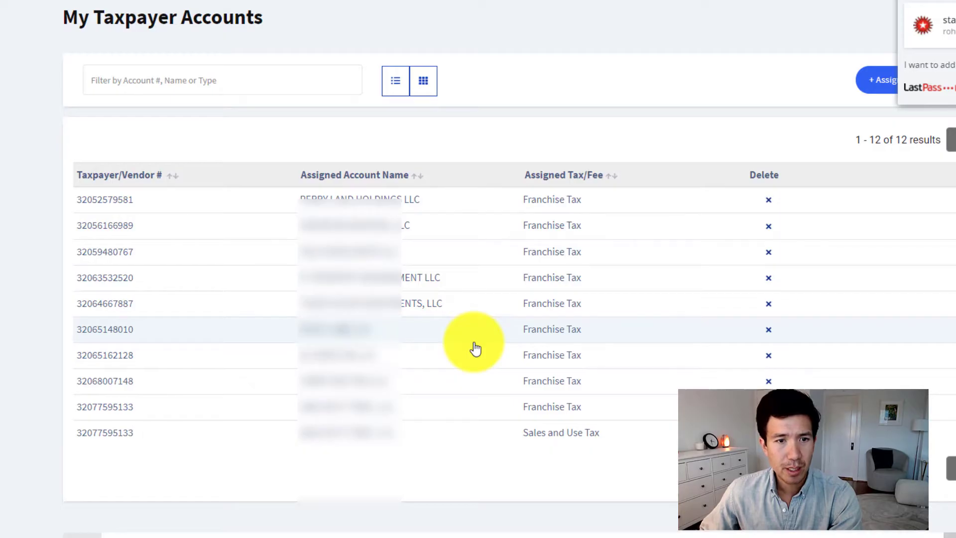
Open the franchise tax account of Perry Land Holdings LLC and start filing a No Tax Due Information Report
{"action": "scroll", "coordinate": [475, 348], "scroll_direction": "up", "scroll_amount": 2}
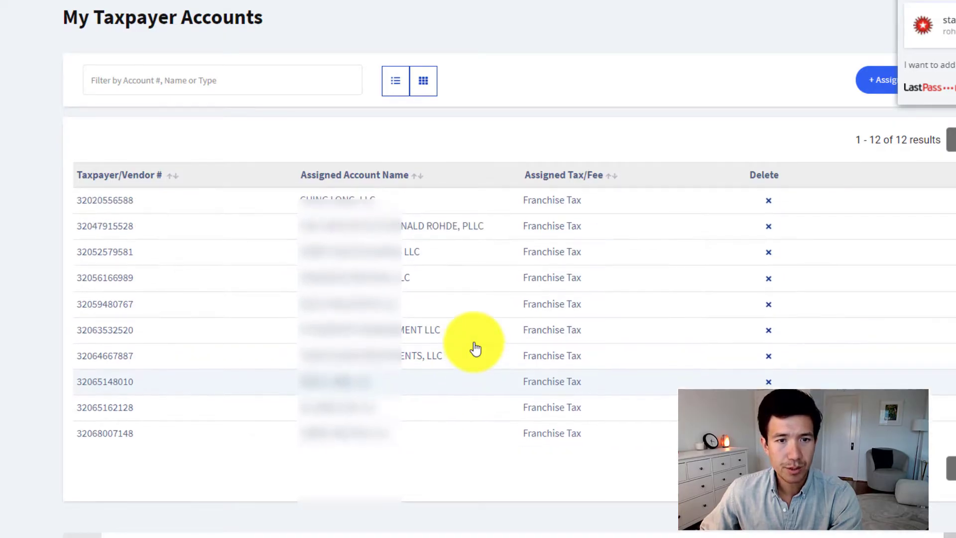
{"action": "left_click", "coordinate": [446, 243]}
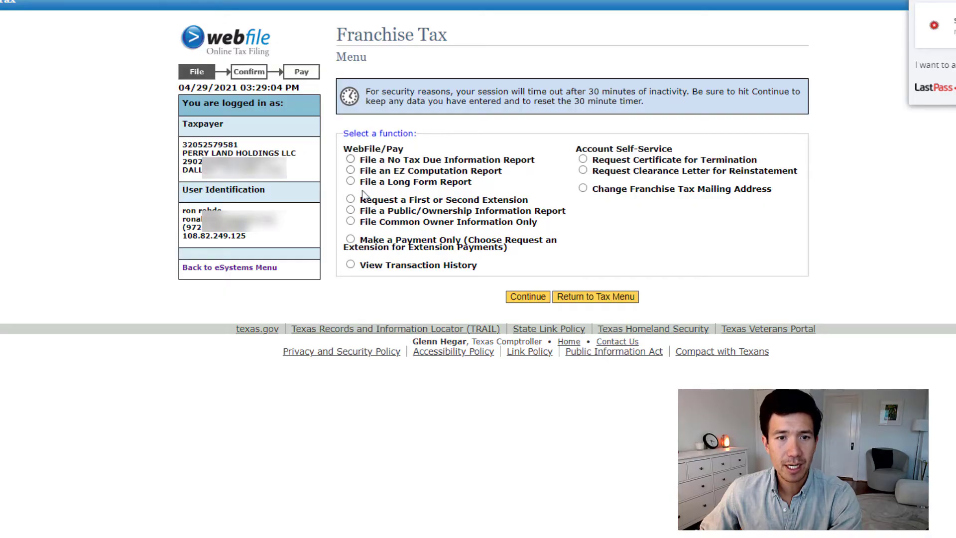
{"action": "left_click", "coordinate": [351, 160]}
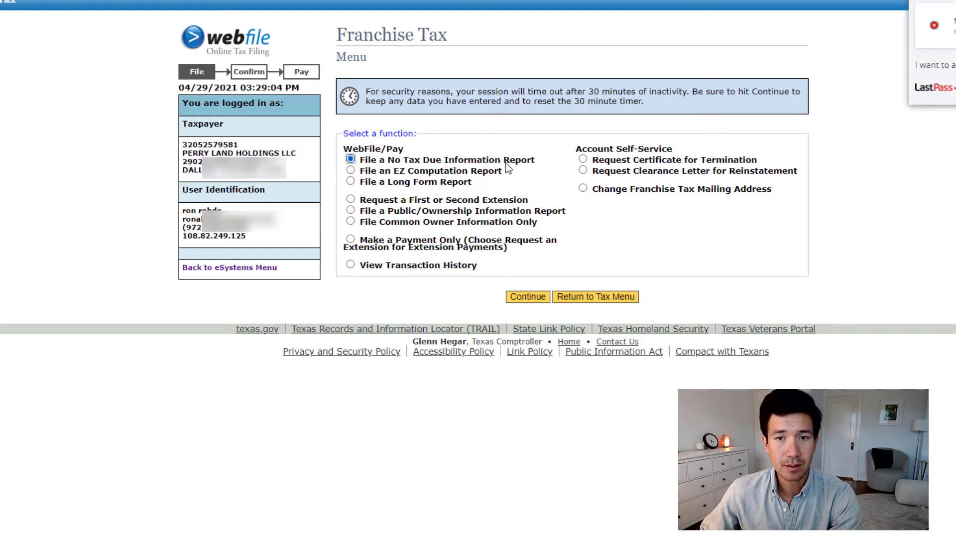
{"action": "left_click", "coordinate": [536, 297]}
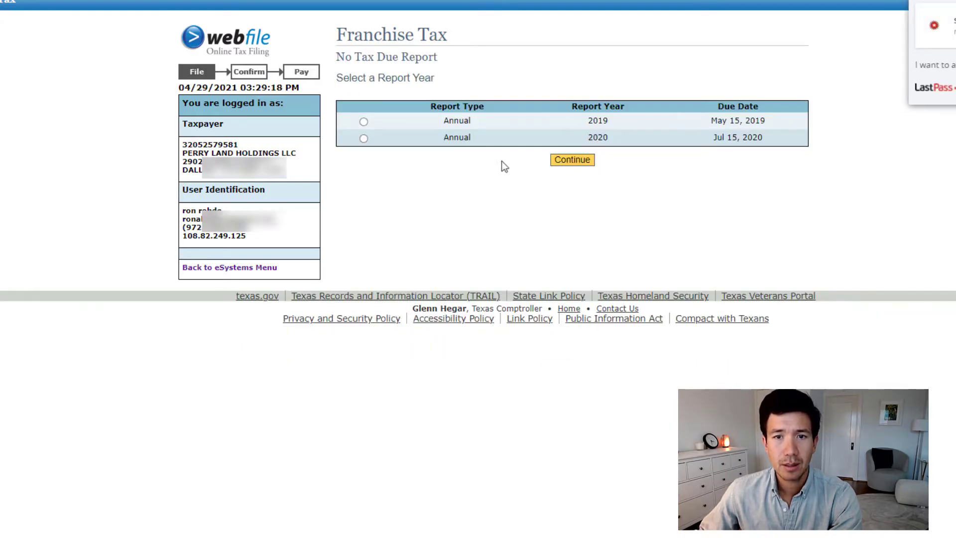
Choose the 2020 annual report year and proceed past the introductory filing instructions
{"action": "left_click", "coordinate": [364, 138]}
{"action": "left_click", "coordinate": [566, 161]}
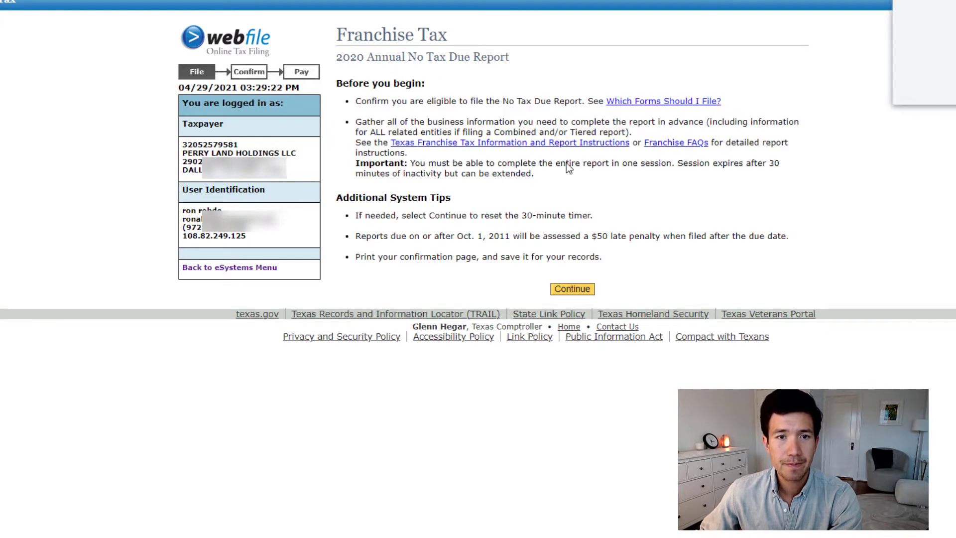
{"action": "left_click", "coordinate": [573, 289]}
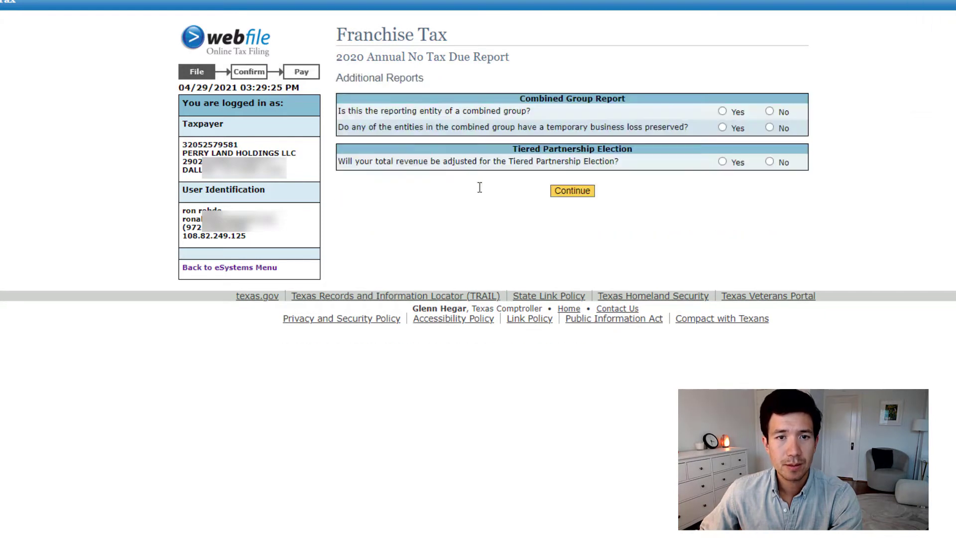
Answer No to both combined group questions and the Tiered Partnership Election question, and submit the answers
{"action": "left_click", "coordinate": [771, 109]}
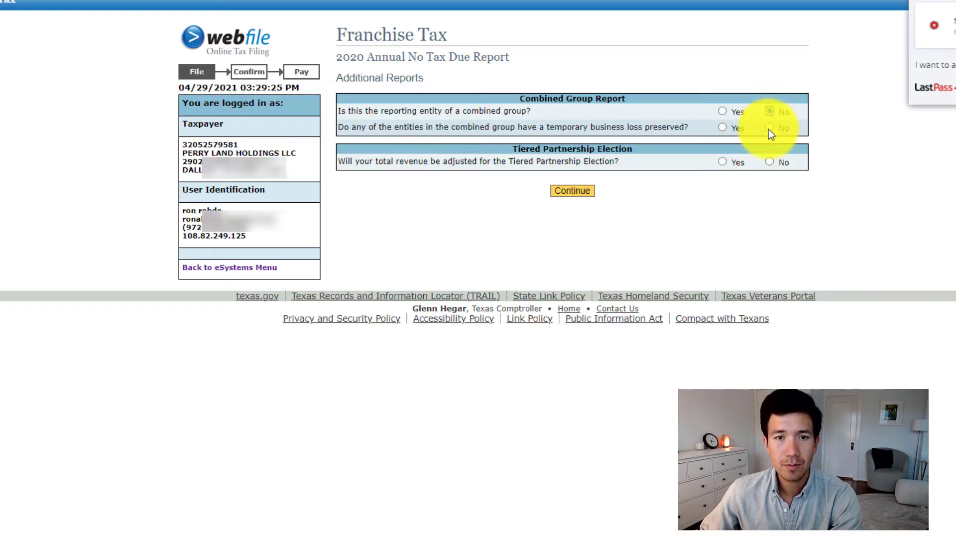
{"action": "left_click", "coordinate": [769, 129]}
{"action": "left_click", "coordinate": [770, 162]}
{"action": "left_click", "coordinate": [592, 194]}
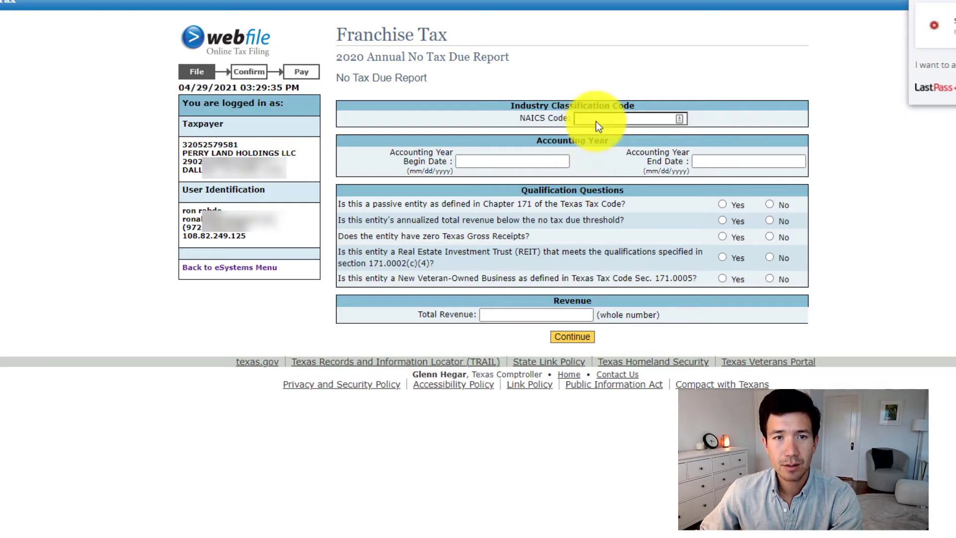
Enter 531210 as the NAICS code for the No Tax Due Report
{"action": "left_click", "coordinate": [604, 118]}
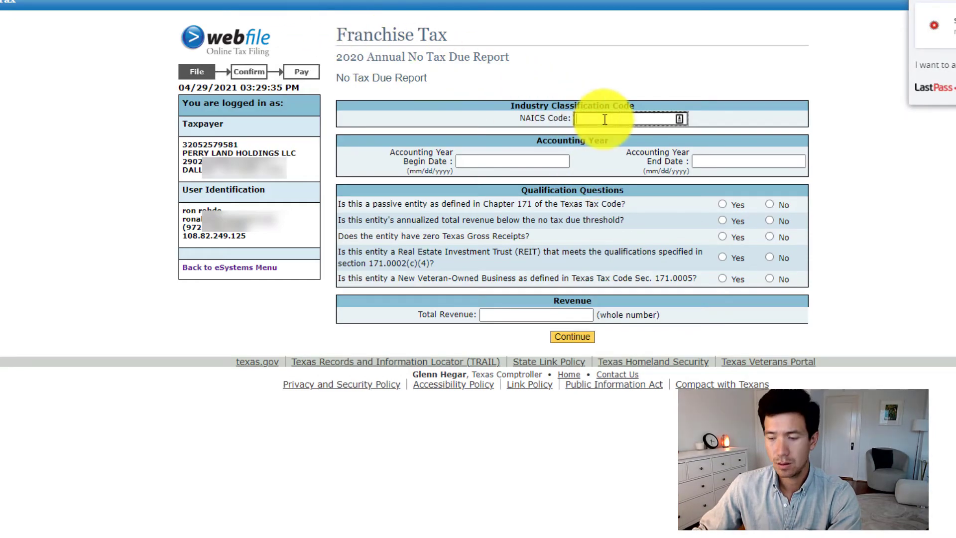
{"action": "type", "text": "531"}
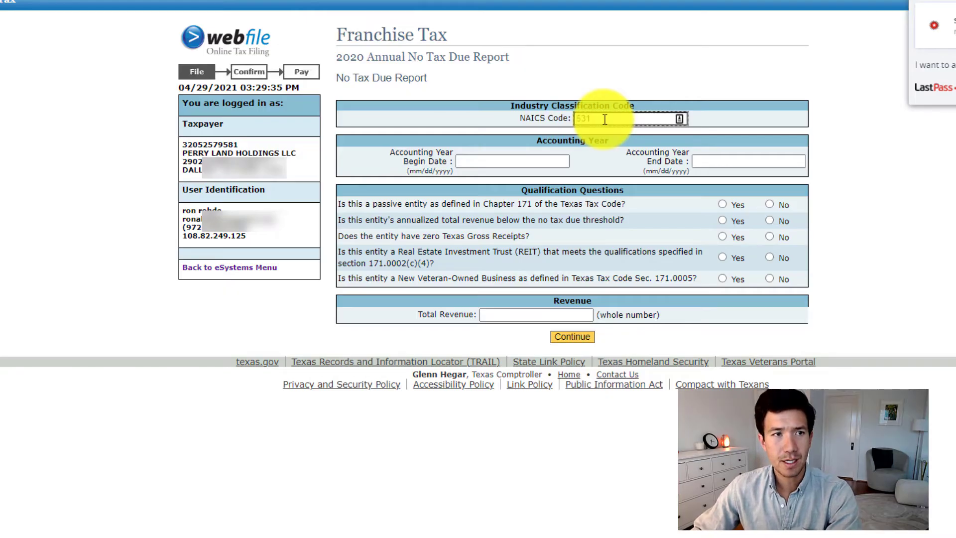
{"action": "type", "text": "210"}
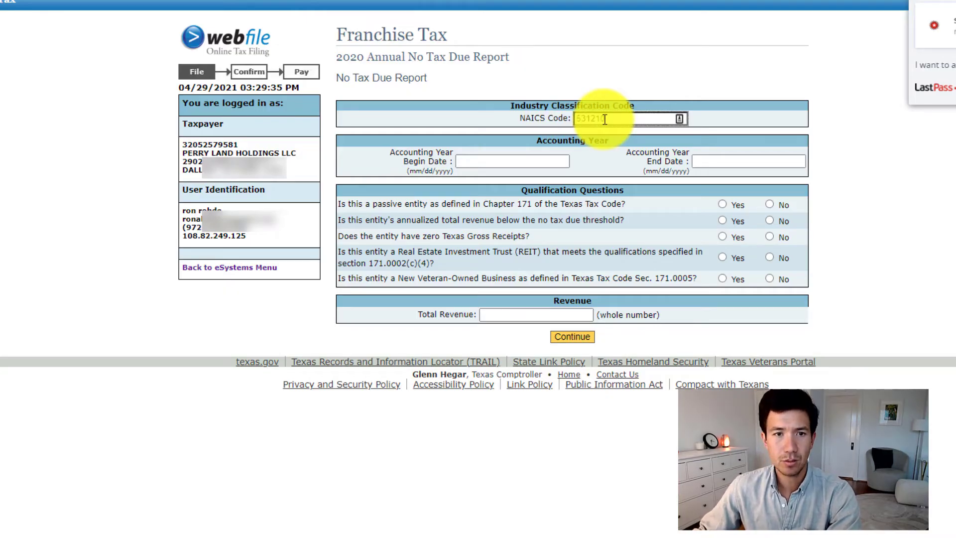
Set the accounting year to begin on 01/01/2019 and end on 12/31/2019
{"action": "left_click", "coordinate": [522, 164]}
{"action": "type", "text": "01"}
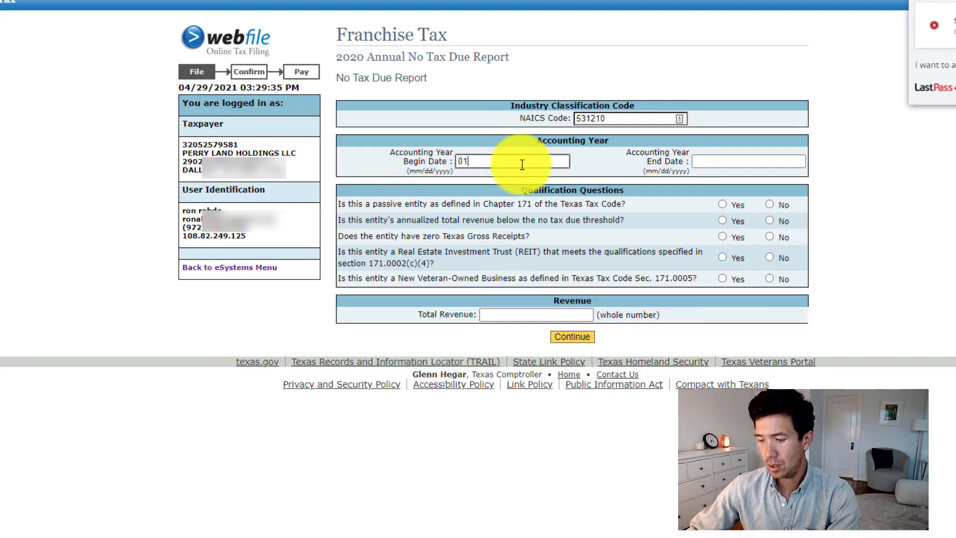
{"action": "type", "text": "/01/20"}
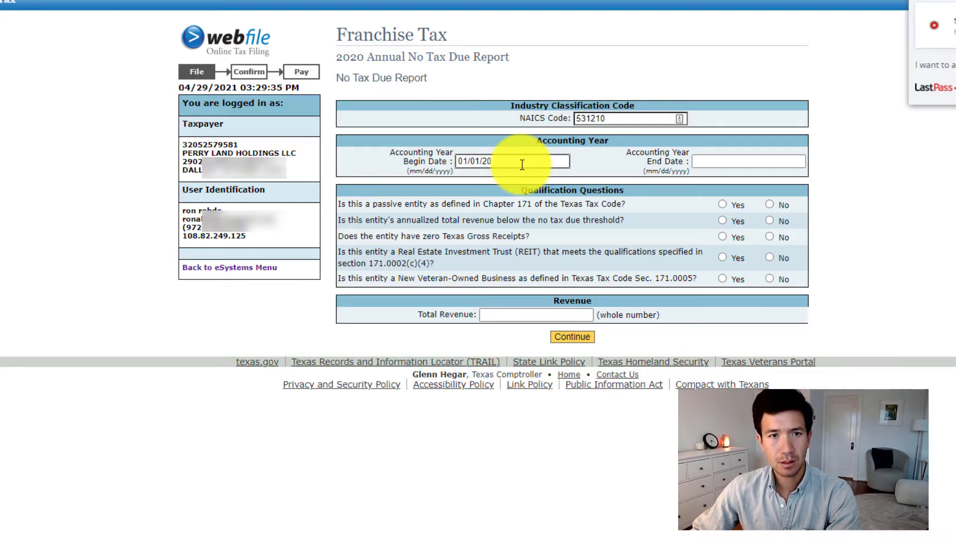
{"action": "type", "text": "19"}
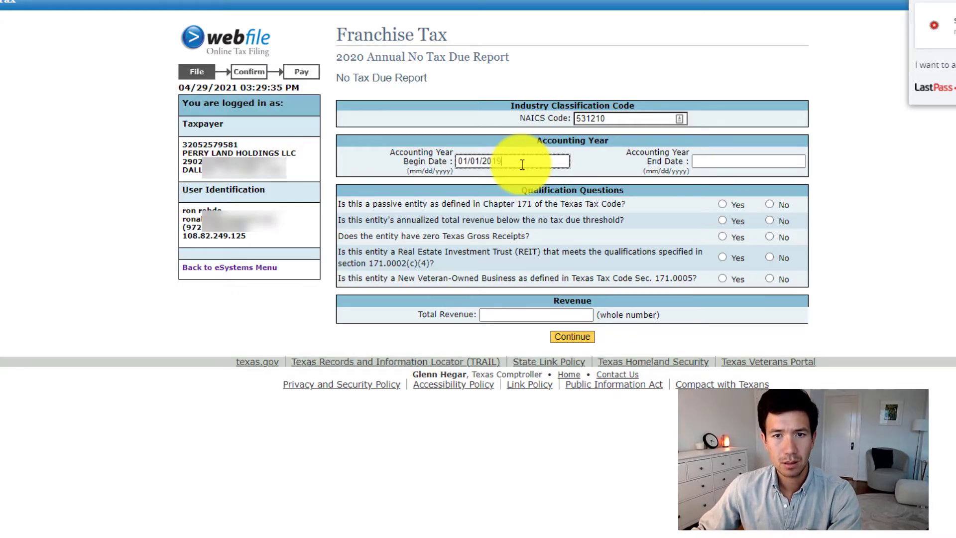
{"action": "left_click", "coordinate": [716, 160]}
{"action": "type", "text": "1"}
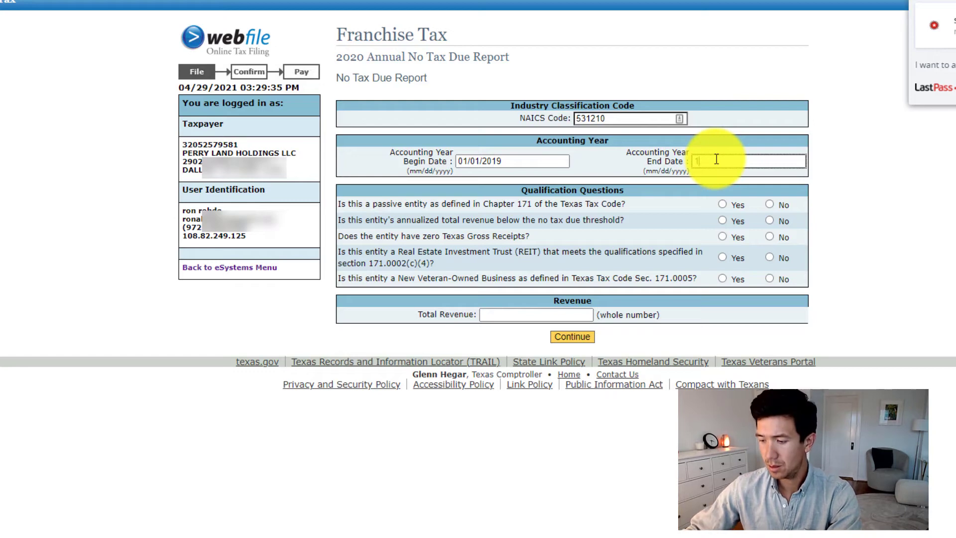
{"action": "type", "text": "2/31/2019"}
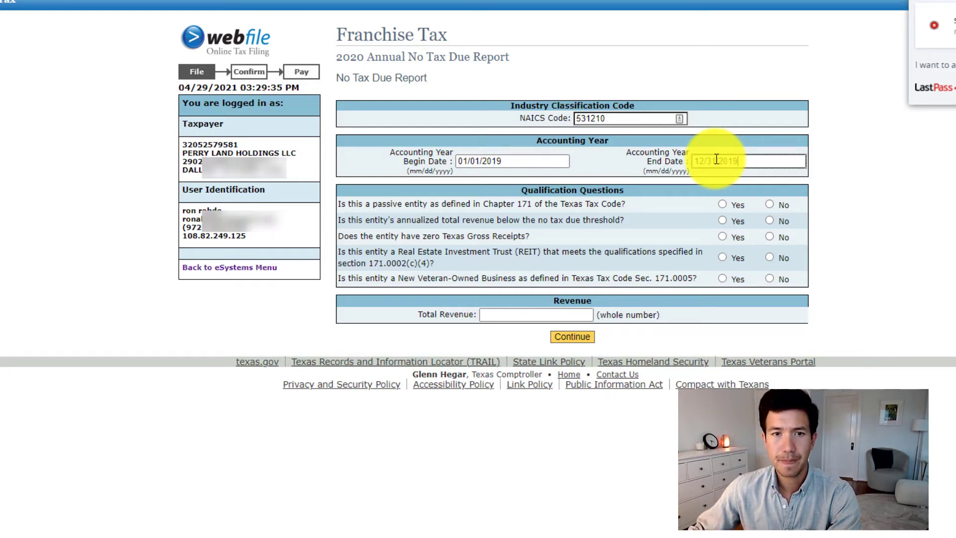
Answer the qualification questions: passive entity No, revenue below threshold Yes, zero Texas gross receipts Yes, REIT No, New Veteran-Owned Business No
{"action": "left_click", "coordinate": [769, 203]}
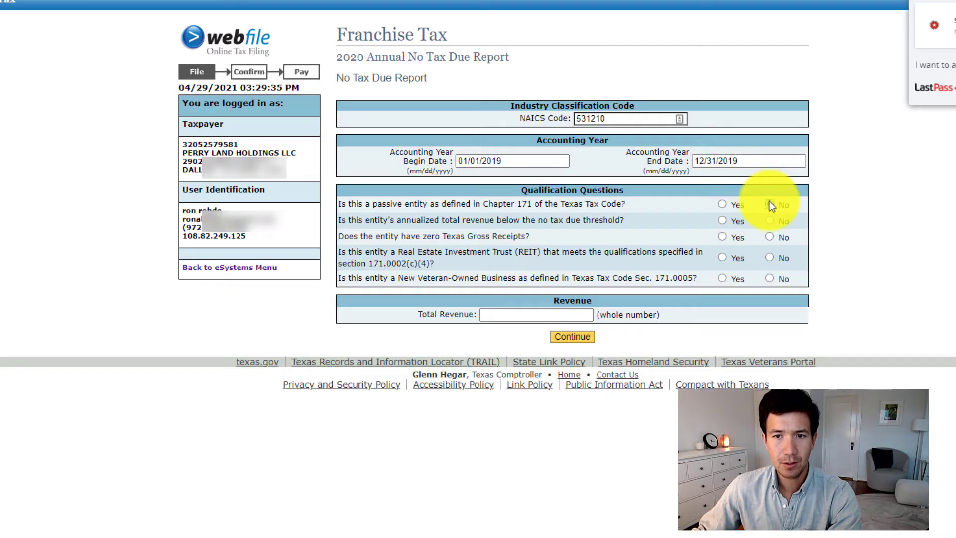
{"action": "left_click", "coordinate": [723, 220]}
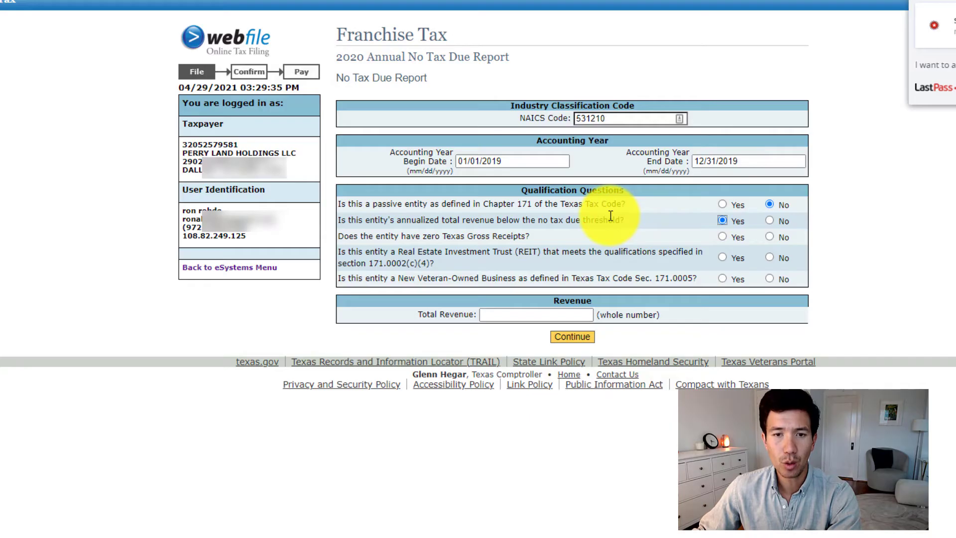
{"action": "left_click", "coordinate": [723, 238]}
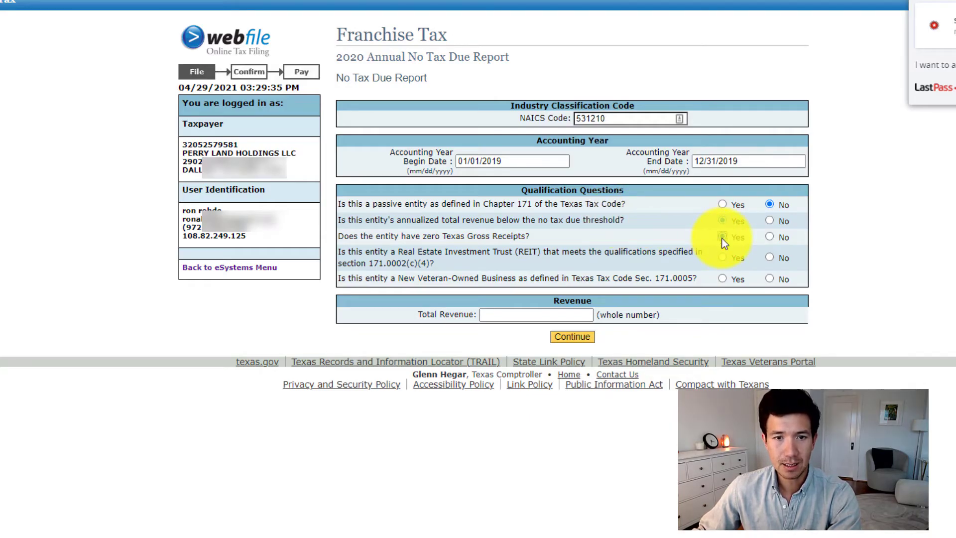
{"action": "left_click", "coordinate": [769, 257]}
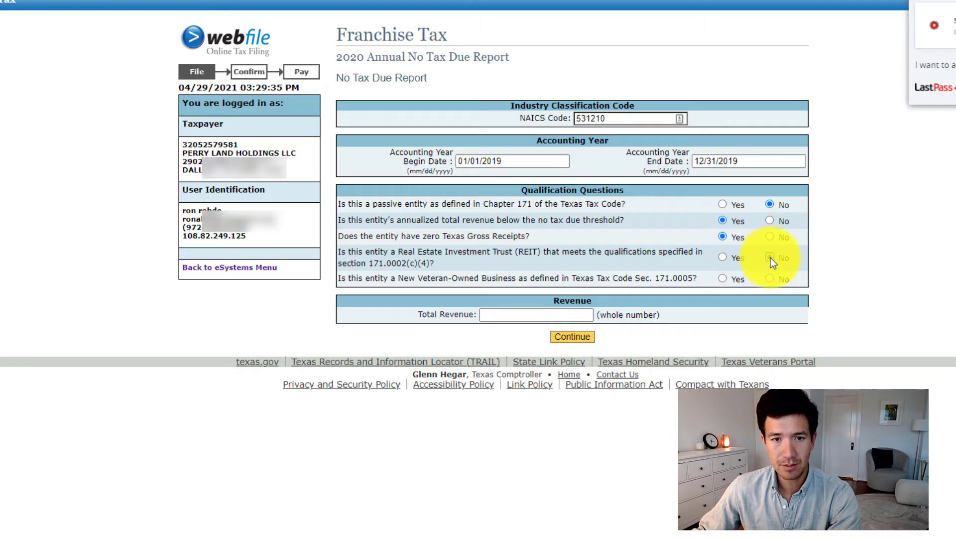
{"action": "left_click", "coordinate": [770, 279]}
Enter 0 as the total revenue and submit the No Tax Due Report page
{"action": "left_click", "coordinate": [587, 315]}
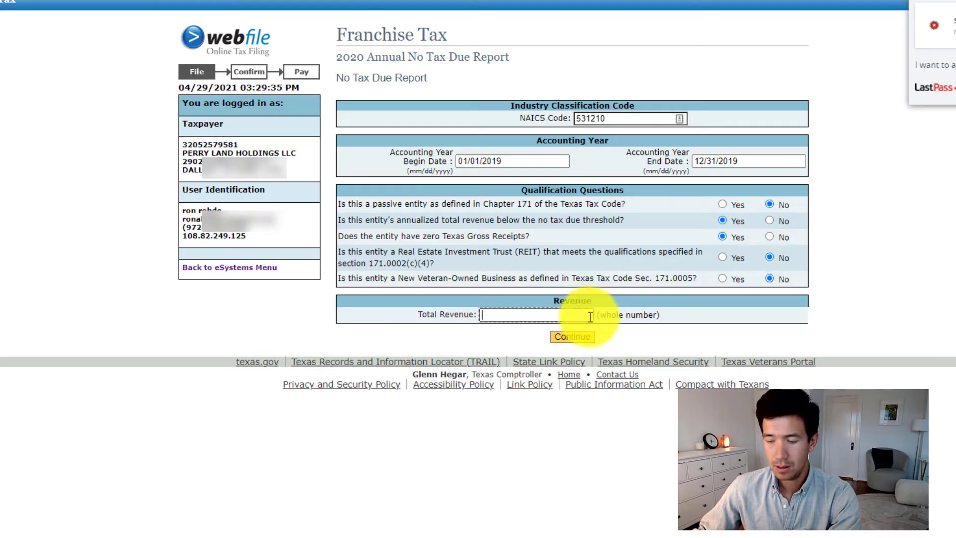
{"action": "type", "text": "0"}
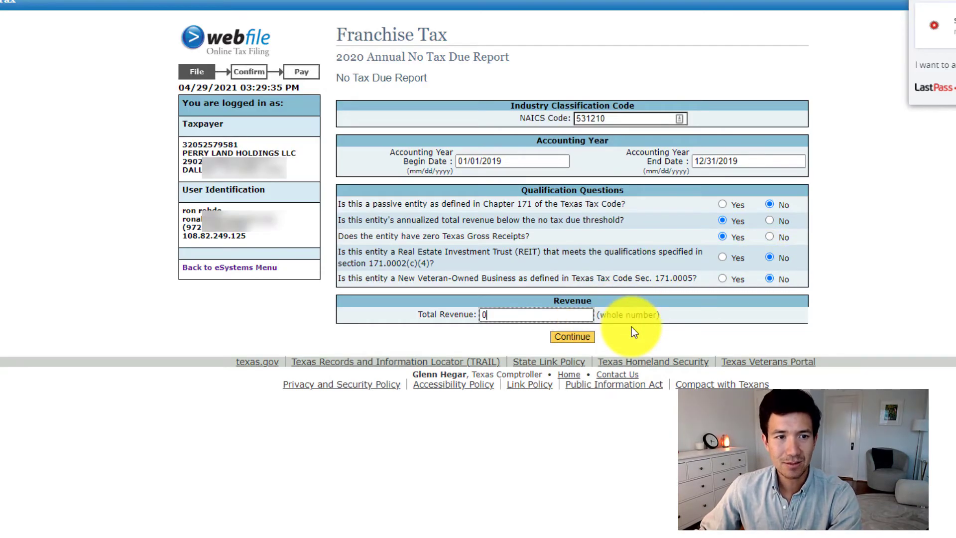
{"action": "left_click", "coordinate": [590, 337]}
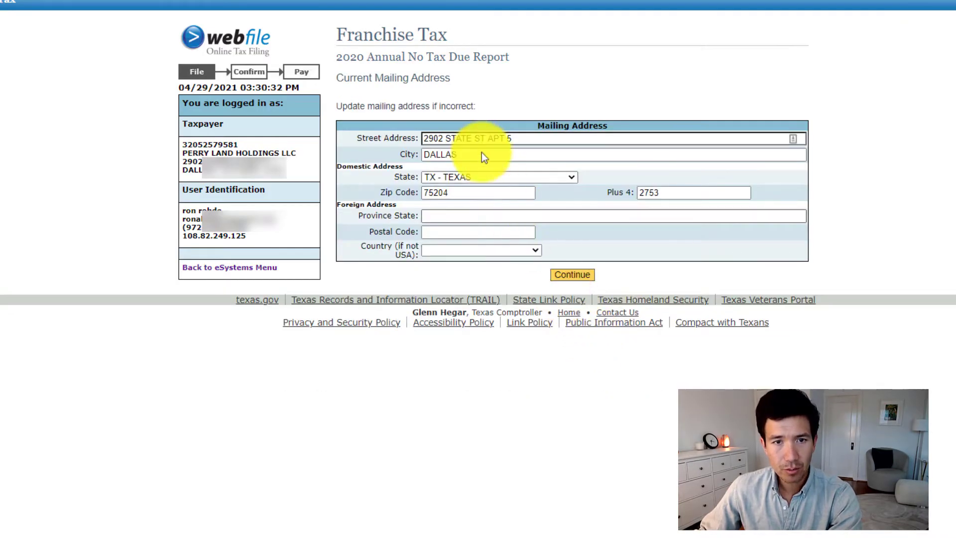
Update the mailing address with the new street address and zip code, clear the Plus 4 extension, and submit it
{"action": "triple_click", "coordinate": [476, 140]}
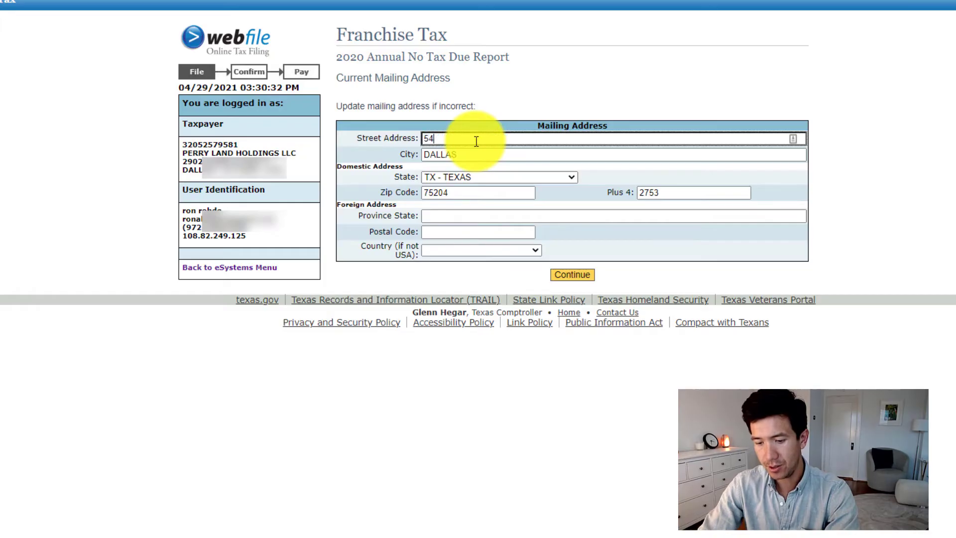
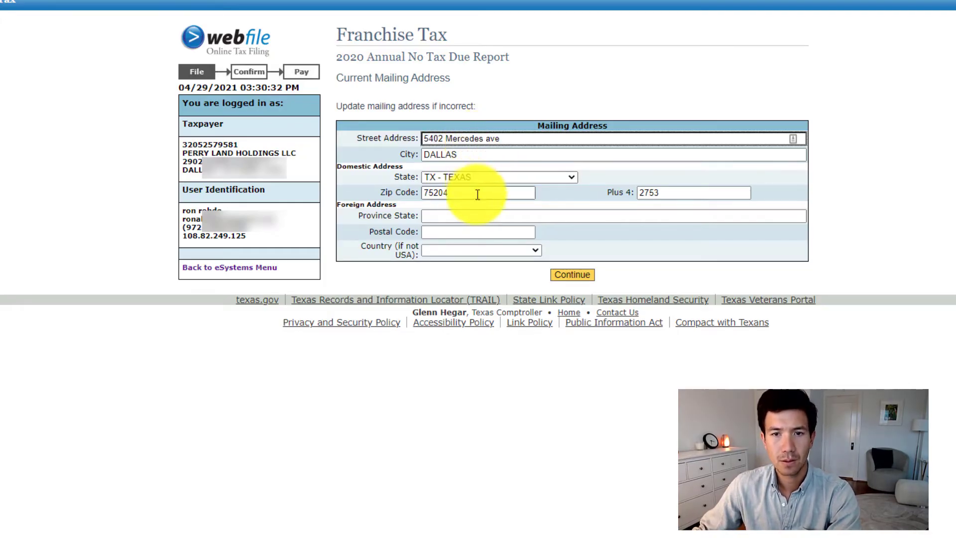
{"action": "left_click", "coordinate": [478, 195]}
{"action": "type", "text": "6"}
{"action": "key", "text": "Tab"}
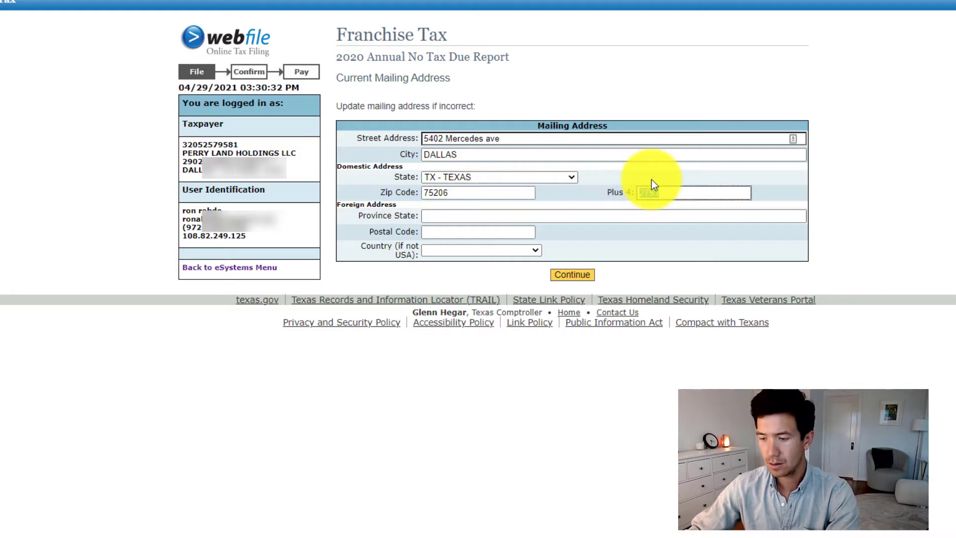
{"action": "left_click", "coordinate": [592, 274]}
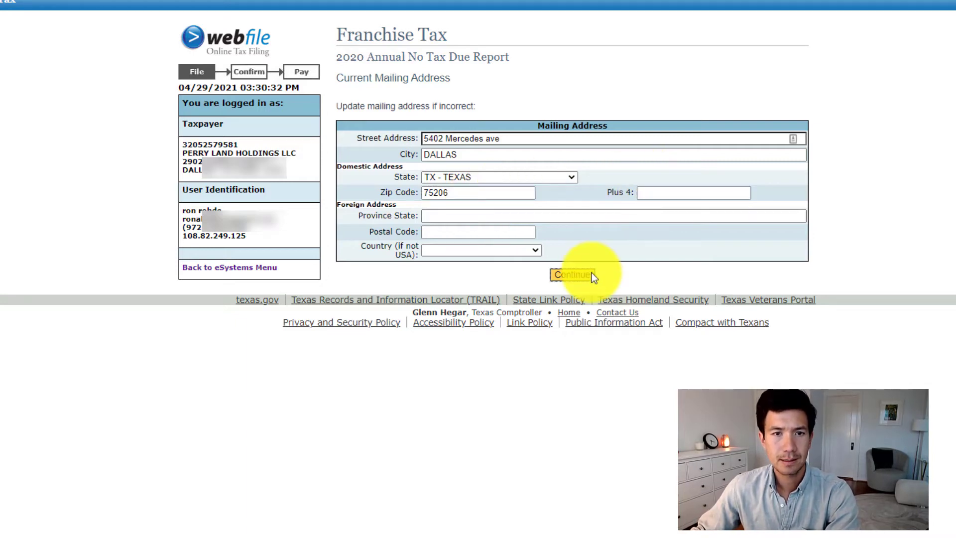
Replace the registered agent's office street address and zip code in the Public Information Report with the new ones
{"action": "scroll", "coordinate": [591, 273], "scroll_direction": "down", "scroll_amount": 1}
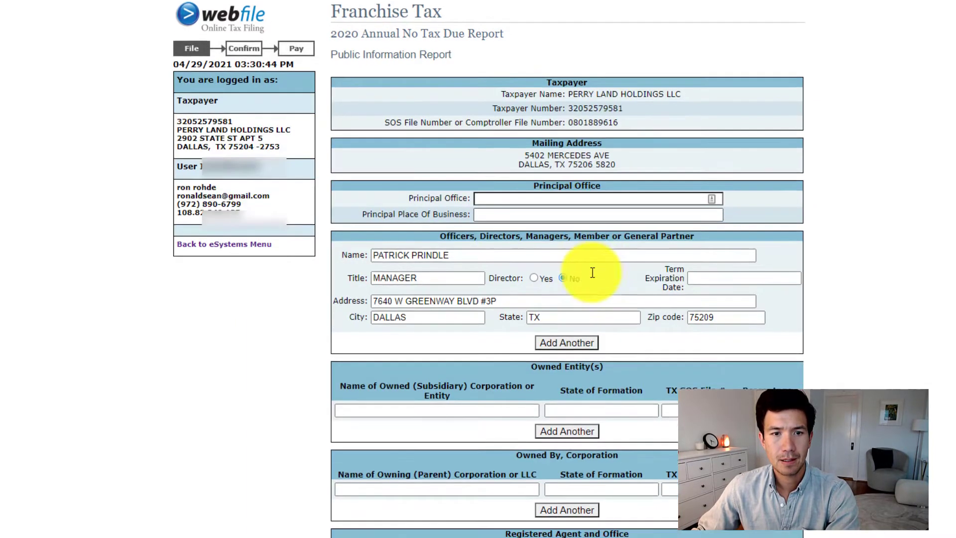
{"action": "scroll", "coordinate": [591, 273], "scroll_direction": "down", "scroll_amount": 2}
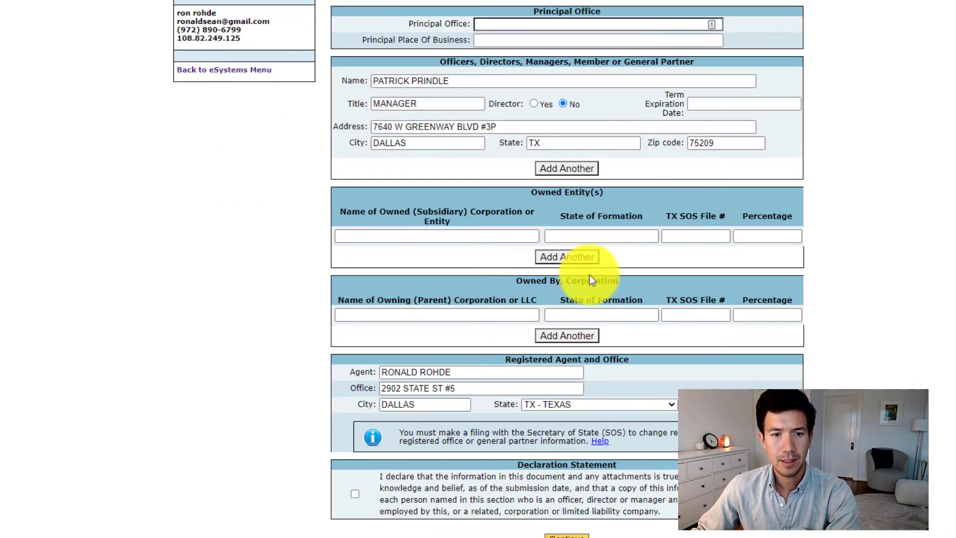
{"action": "left_click_drag", "start_coordinate": [488, 388], "coordinate": [294, 396]}
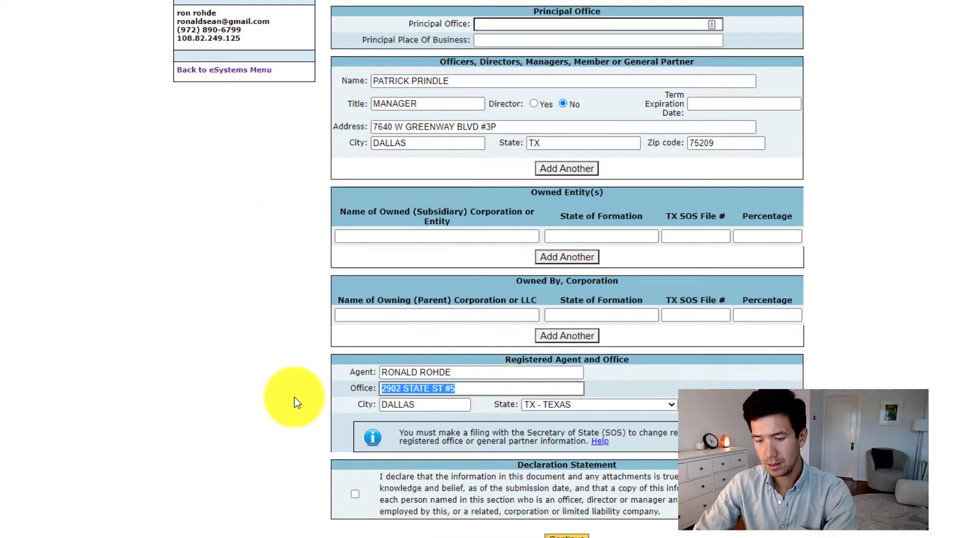
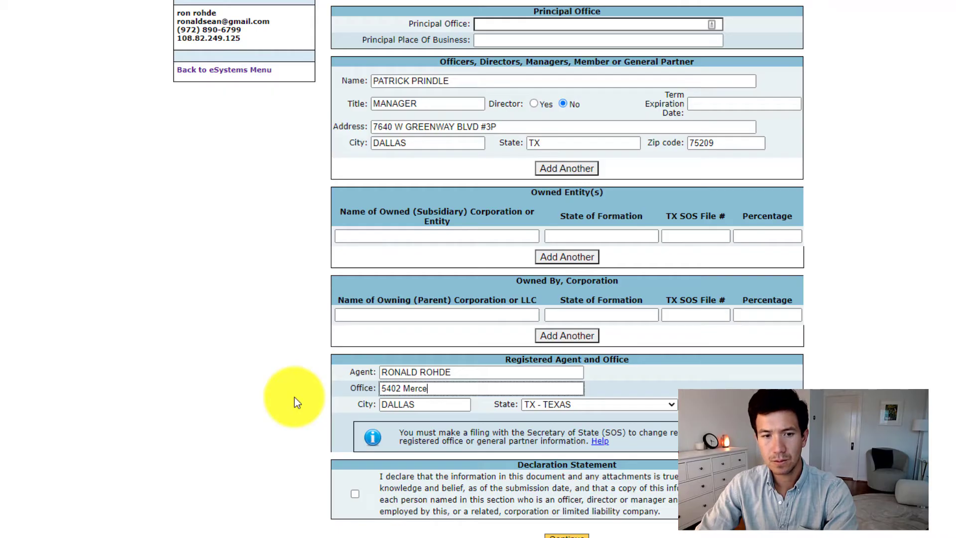
{"action": "left_click", "coordinate": [776, 399]}
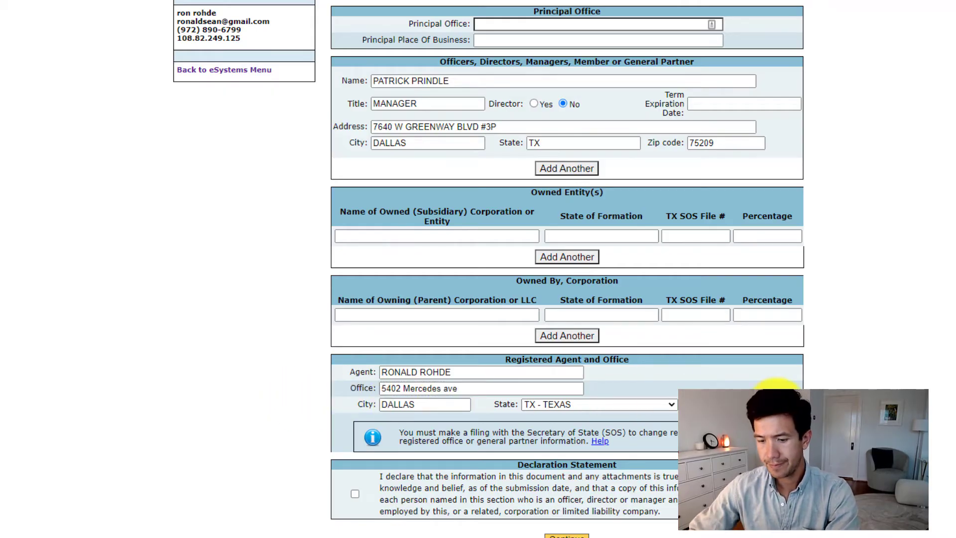
{"action": "scroll", "coordinate": [776, 398], "scroll_direction": "up", "scroll_amount": 3}
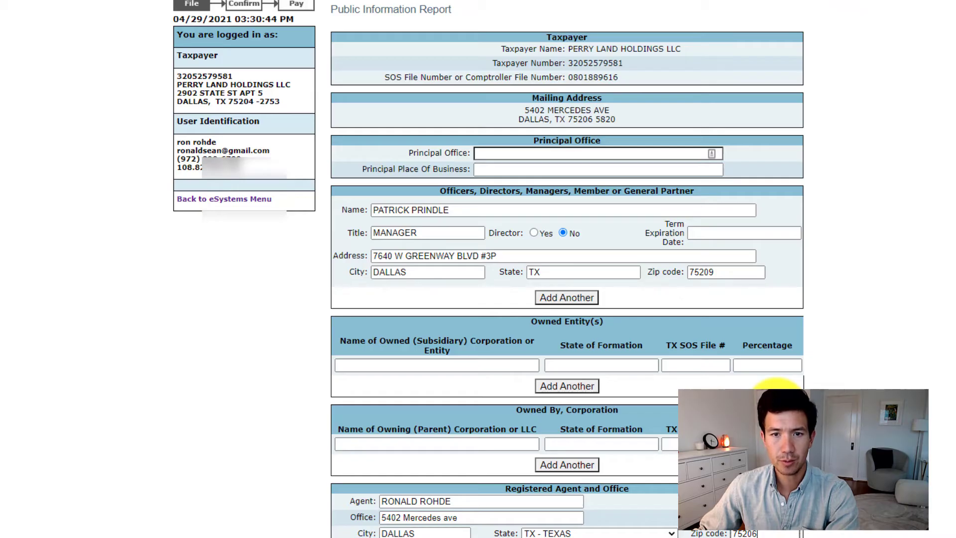
{"action": "scroll", "coordinate": [777, 398], "scroll_direction": "down", "scroll_amount": 3}
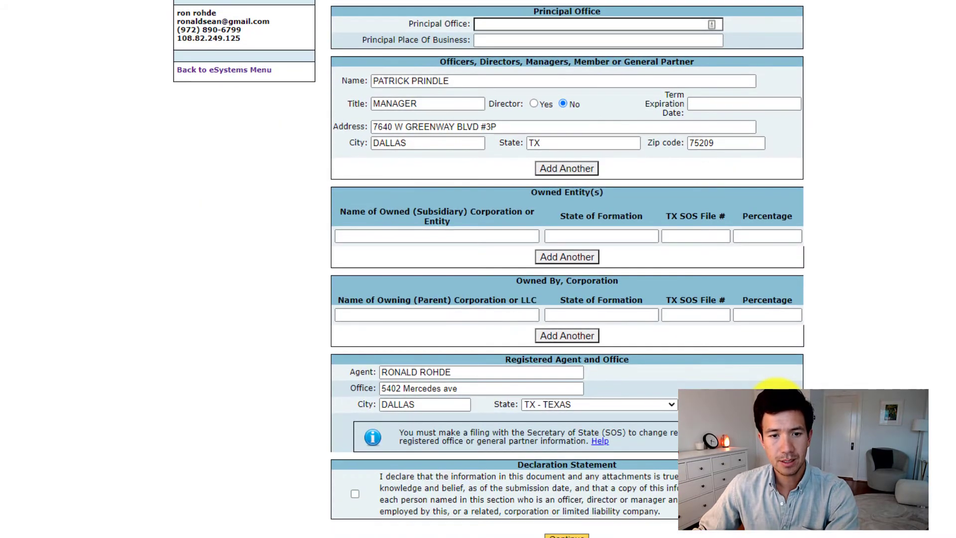
Accept the declaration statement in the Public Information Report and continue through the report review to the payment options
{"action": "left_click", "coordinate": [355, 494]}
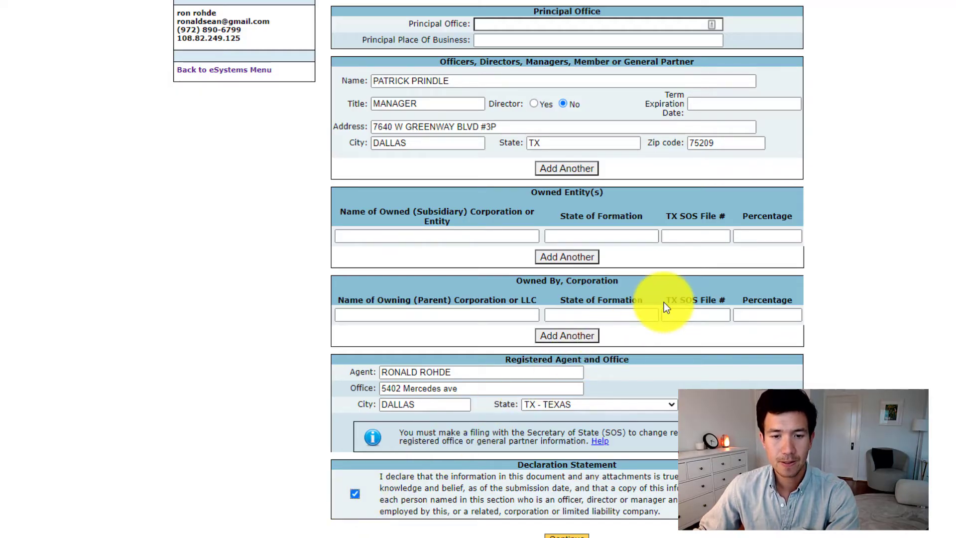
{"action": "left_click", "coordinate": [581, 535]}
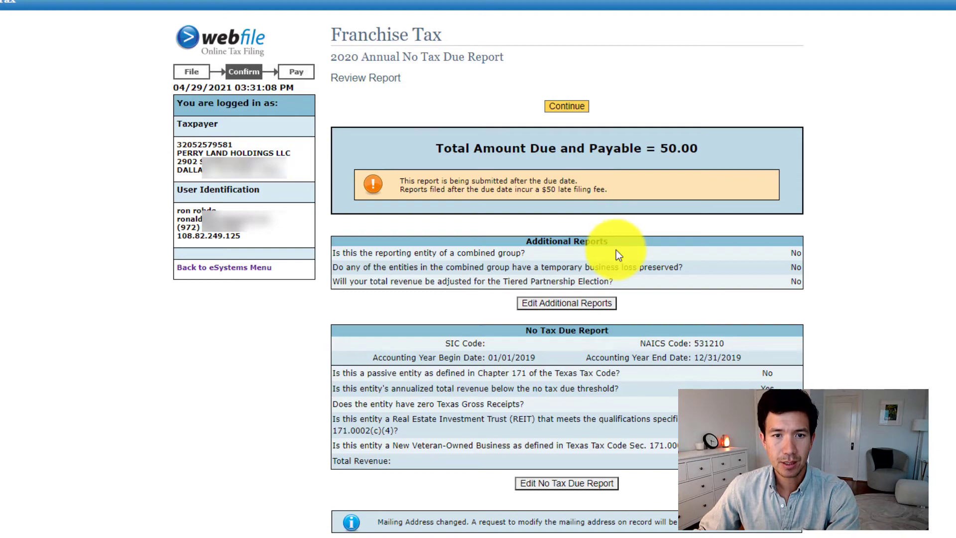
{"action": "scroll", "coordinate": [616, 250], "scroll_direction": "down", "scroll_amount": 10}
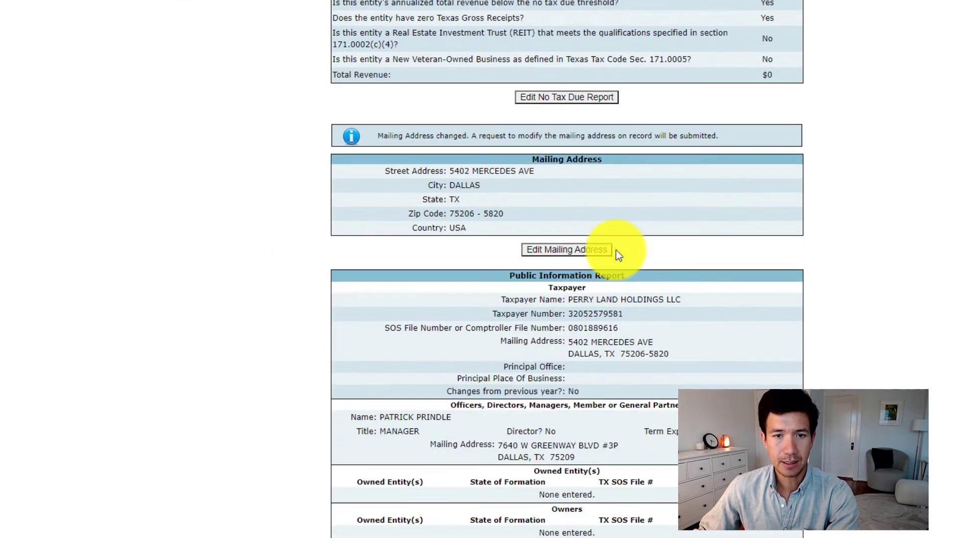
{"action": "scroll", "coordinate": [615, 259], "scroll_direction": "down", "scroll_amount": 3}
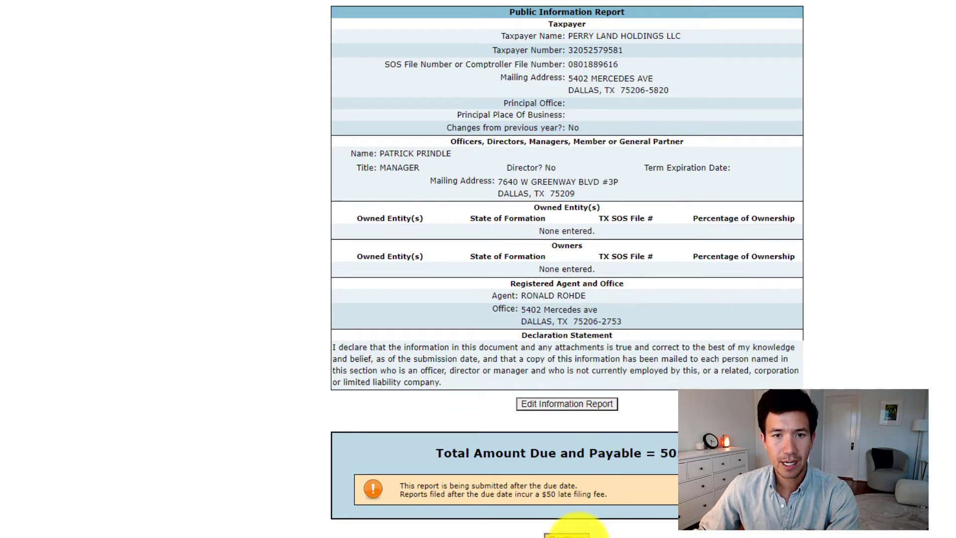
{"action": "left_click", "coordinate": [577, 532]}
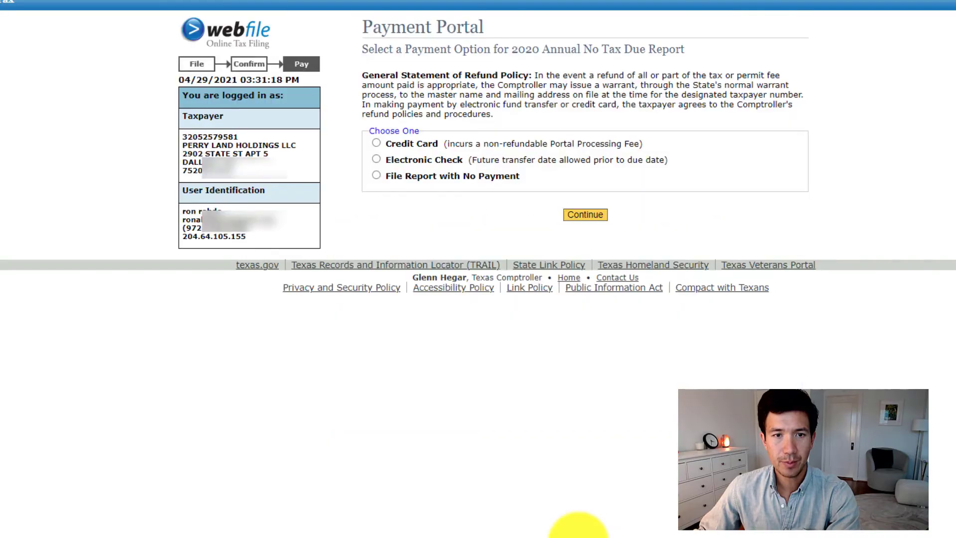
Choose File Report with No Payment and confirm submitting the 2020 Annual No Tax Due Report without a payment
{"action": "left_click", "coordinate": [376, 176]}
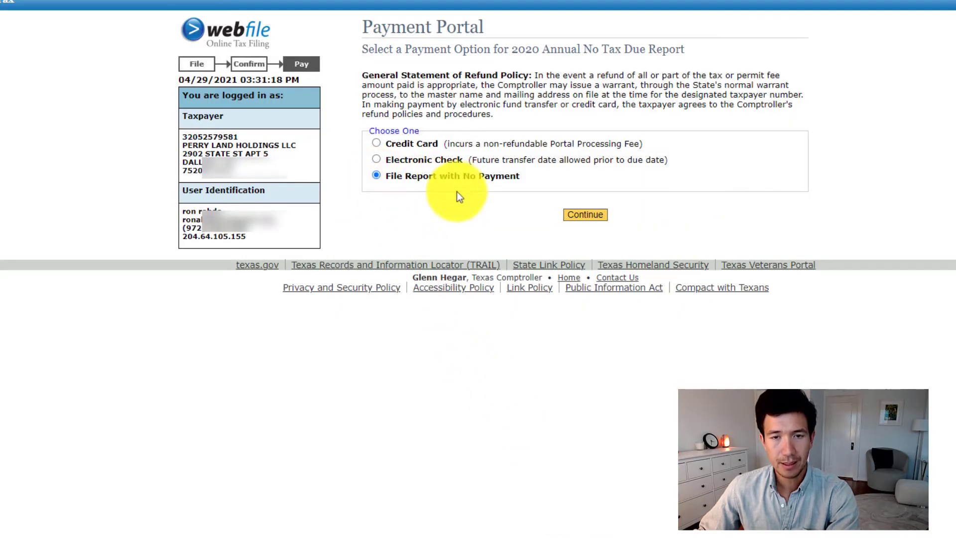
{"action": "left_click", "coordinate": [589, 216]}
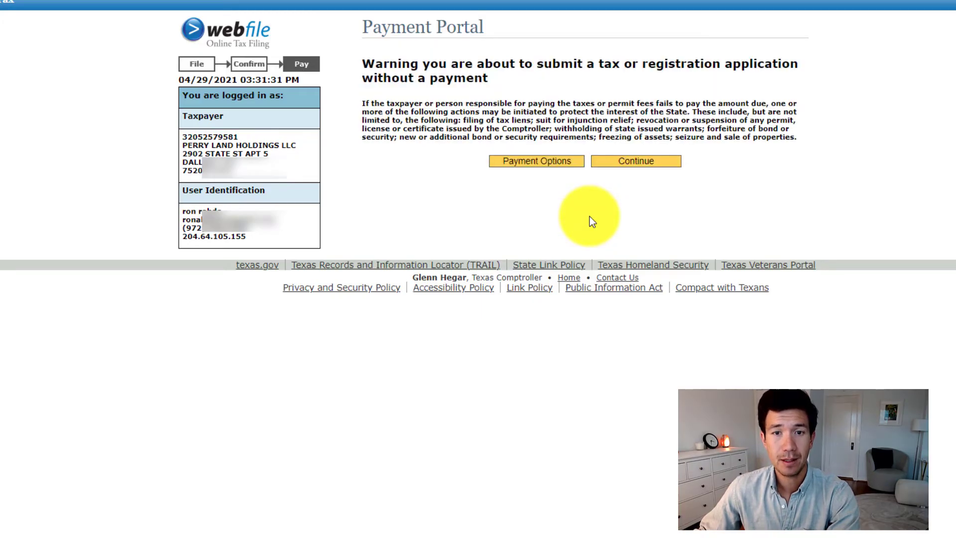
{"action": "left_click", "coordinate": [618, 162]}
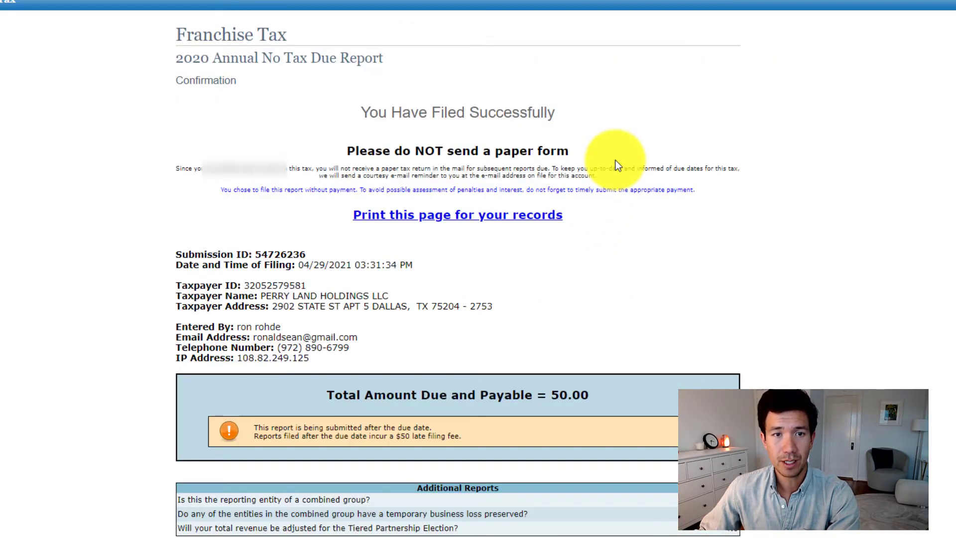
Open the print version of the filing confirmation and set its destination to Save as PDF
{"action": "left_click", "coordinate": [519, 215]}
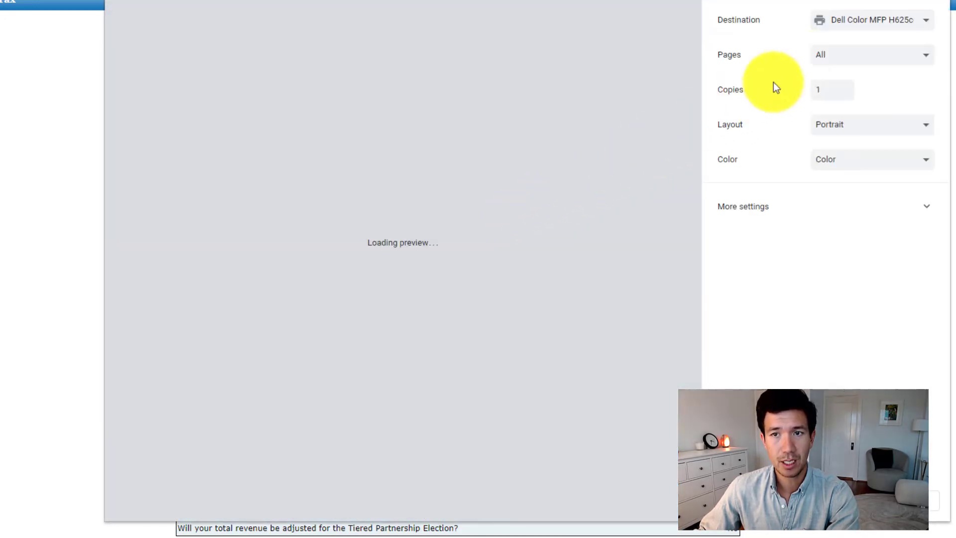
{"action": "left_click", "coordinate": [891, 23]}
{"action": "left_click", "coordinate": [865, 63]}
{"action": "left_click", "coordinate": [864, 34]}
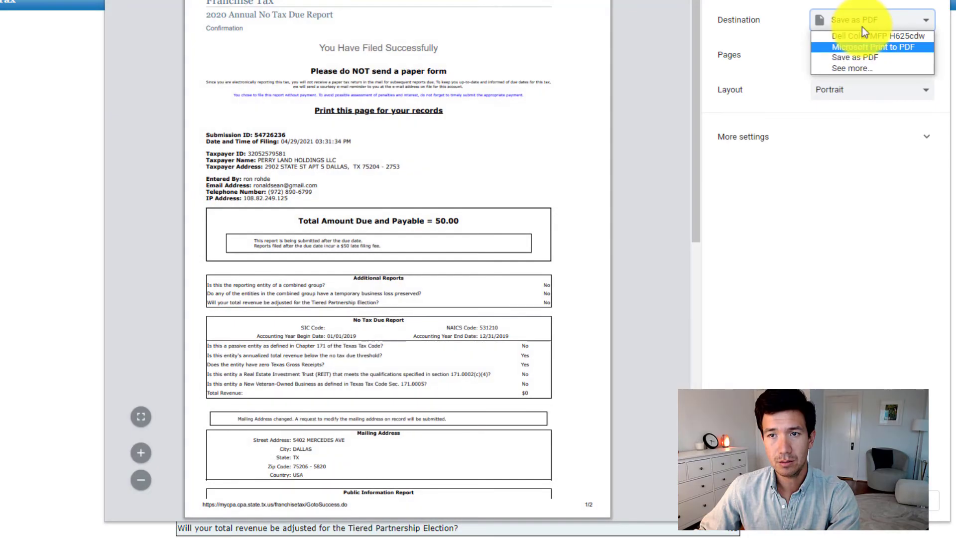
{"action": "left_click", "coordinate": [867, 58]}
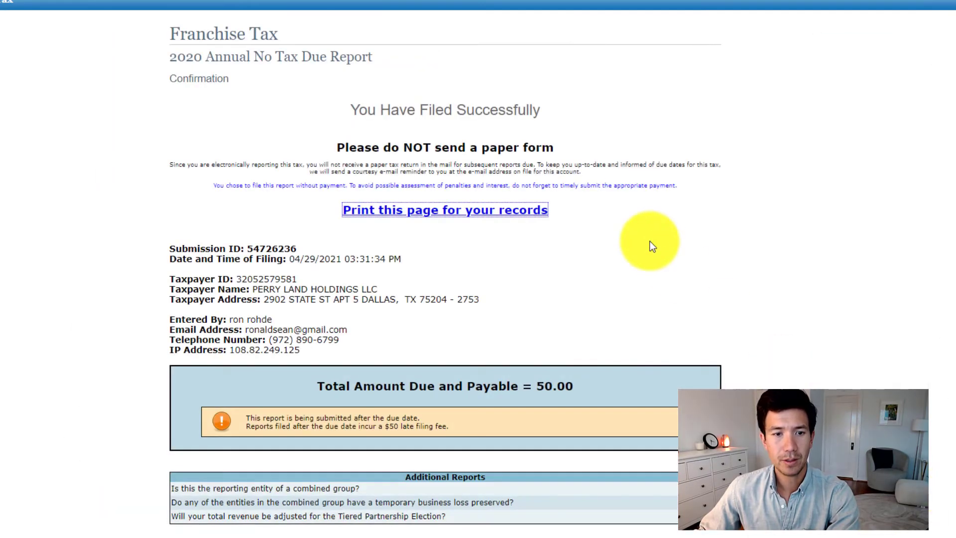
Choose to file for another taxpayer and open the franchise tax account of FZA Consultants LLC
{"action": "scroll", "coordinate": [650, 241], "scroll_direction": "down", "scroll_amount": 10}
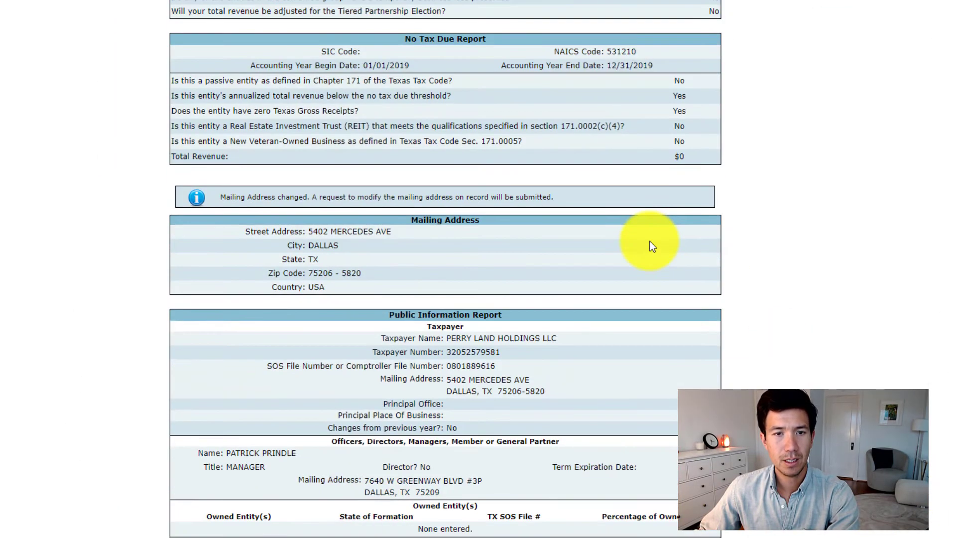
{"action": "scroll", "coordinate": [651, 243], "scroll_direction": "down", "scroll_amount": 2}
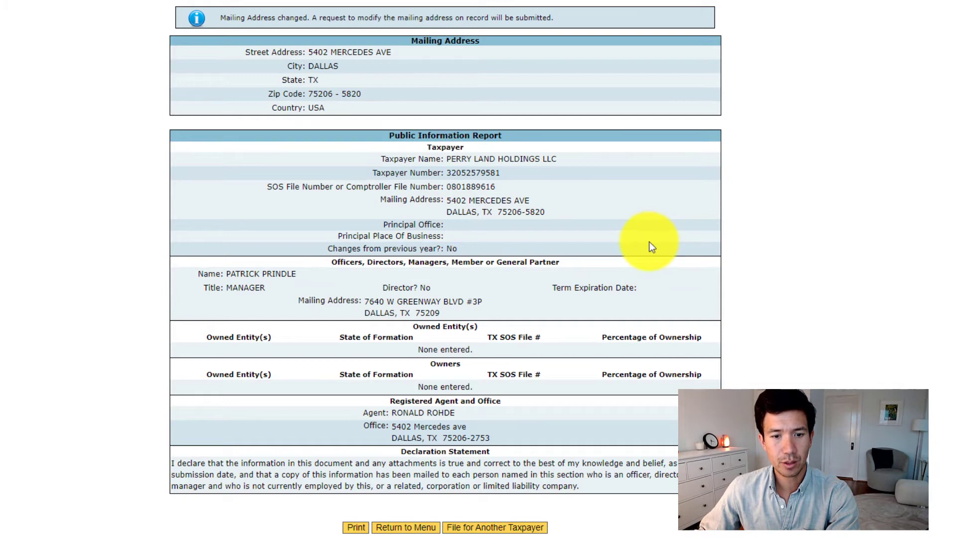
{"action": "left_click", "coordinate": [456, 527]}
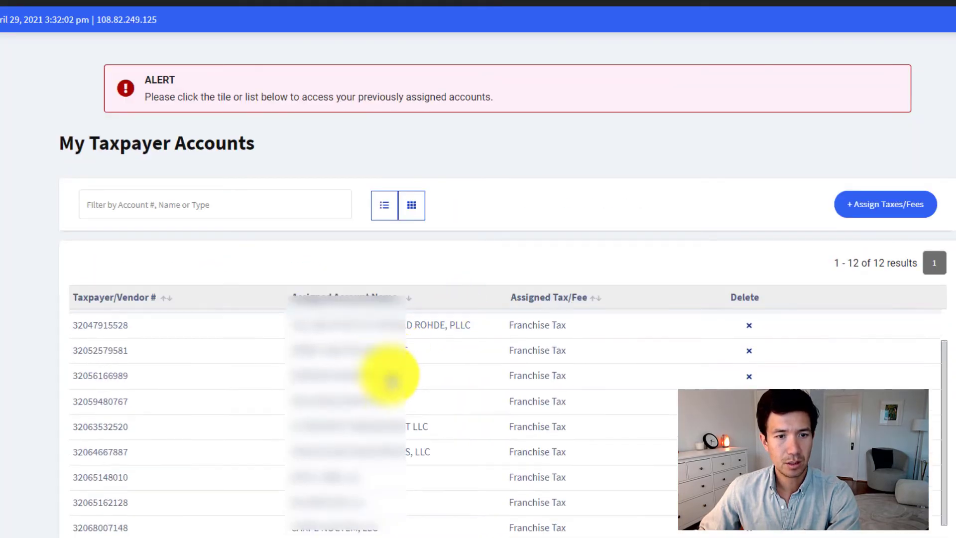
{"action": "scroll", "coordinate": [389, 380], "scroll_direction": "down", "scroll_amount": 1}
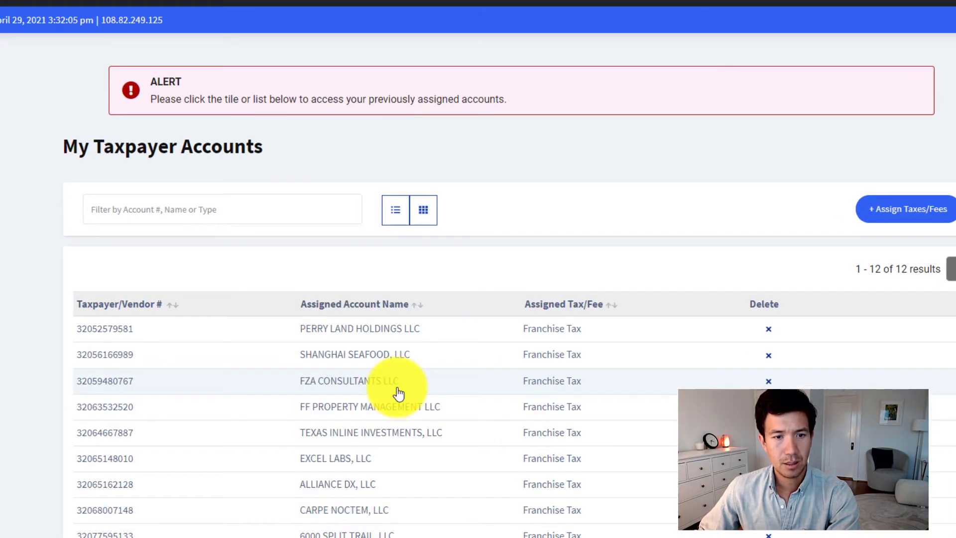
{"action": "left_click", "coordinate": [387, 379]}
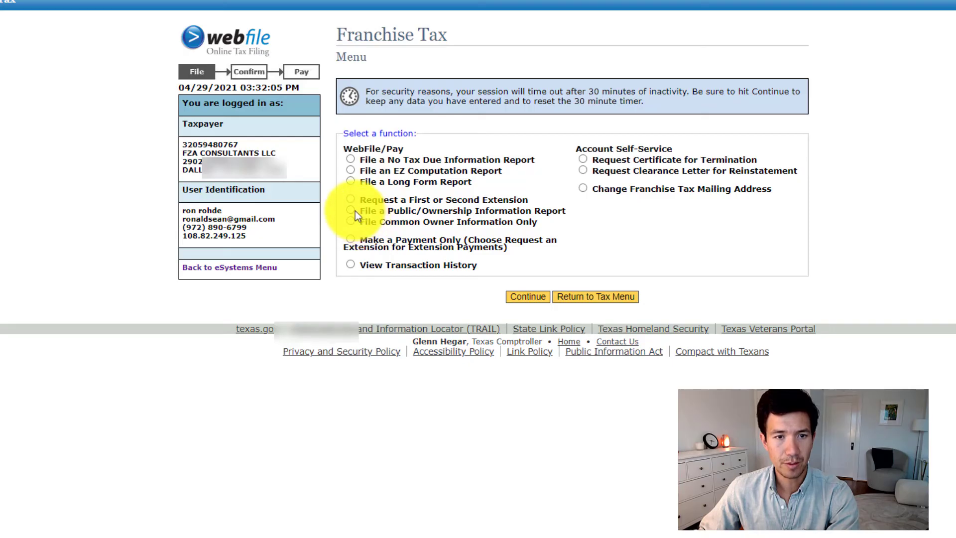
Start filing a Public/Ownership Information Report for the 2020 annual report year
{"action": "left_click", "coordinate": [352, 209]}
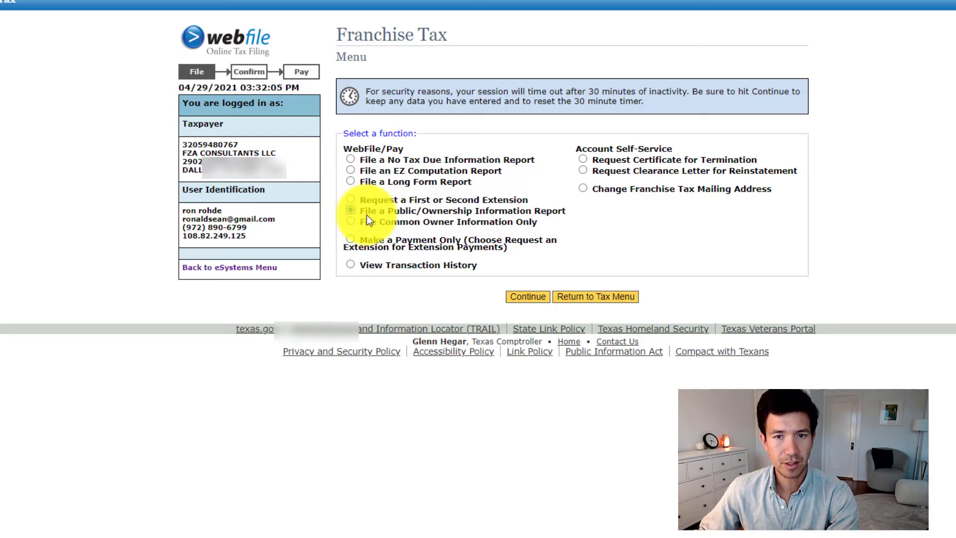
{"action": "left_click", "coordinate": [528, 297]}
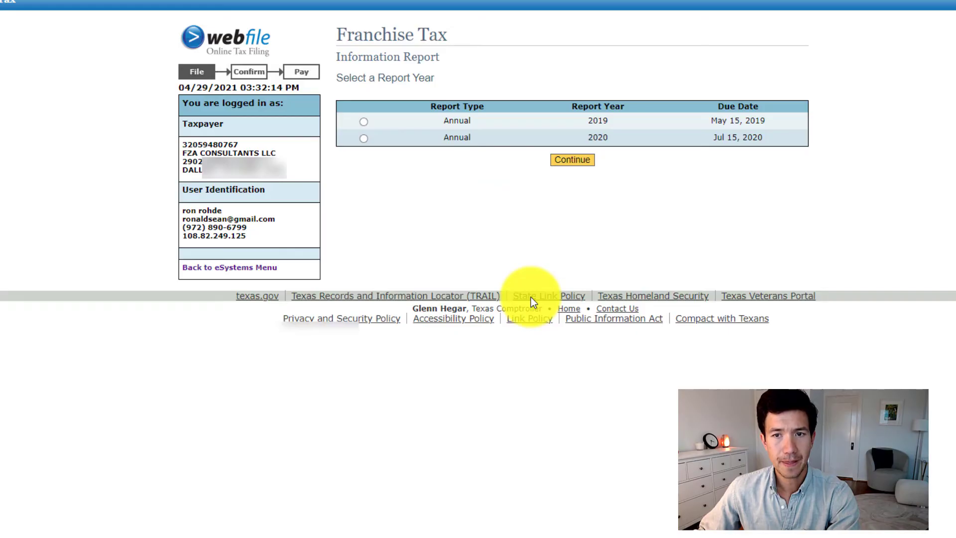
{"action": "left_click", "coordinate": [364, 139]}
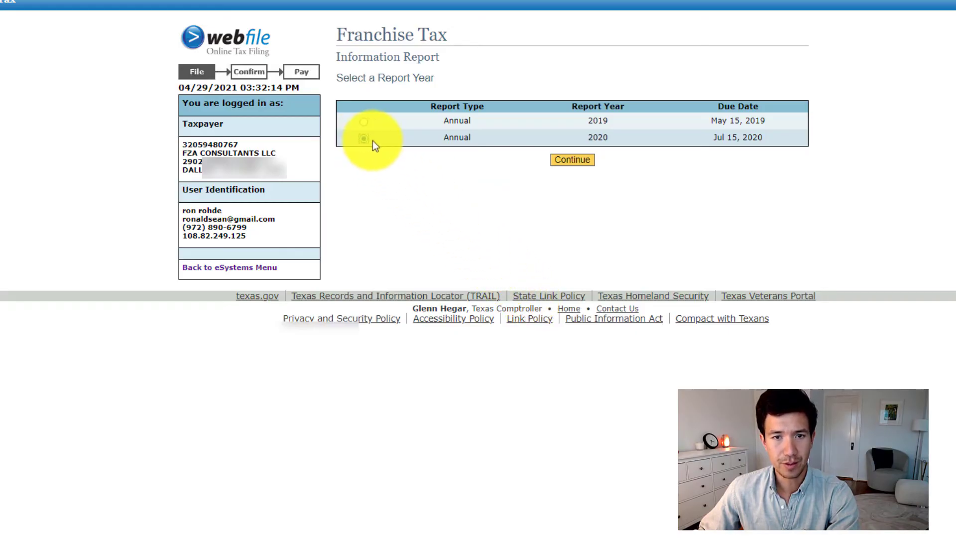
{"action": "left_click", "coordinate": [571, 159]}
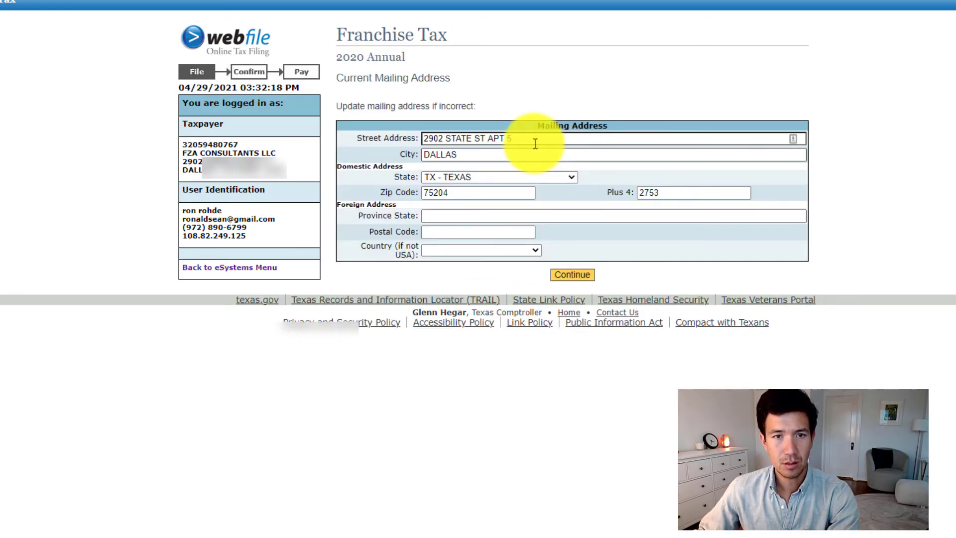
Replace the mailing address's street and zip code with the new ones, clear the Plus 4 extension, and submit the address
{"action": "left_click", "coordinate": [505, 139]}
{"action": "left_click_drag", "start_coordinate": [505, 139], "coordinate": [339, 144]}
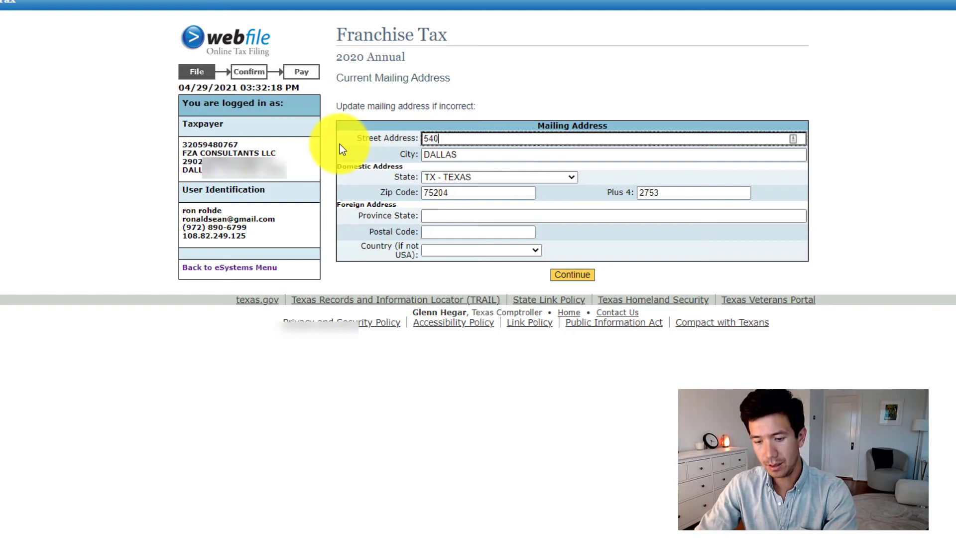
{"action": "key", "text": "Tab"}
{"action": "key", "text": "Tab"}
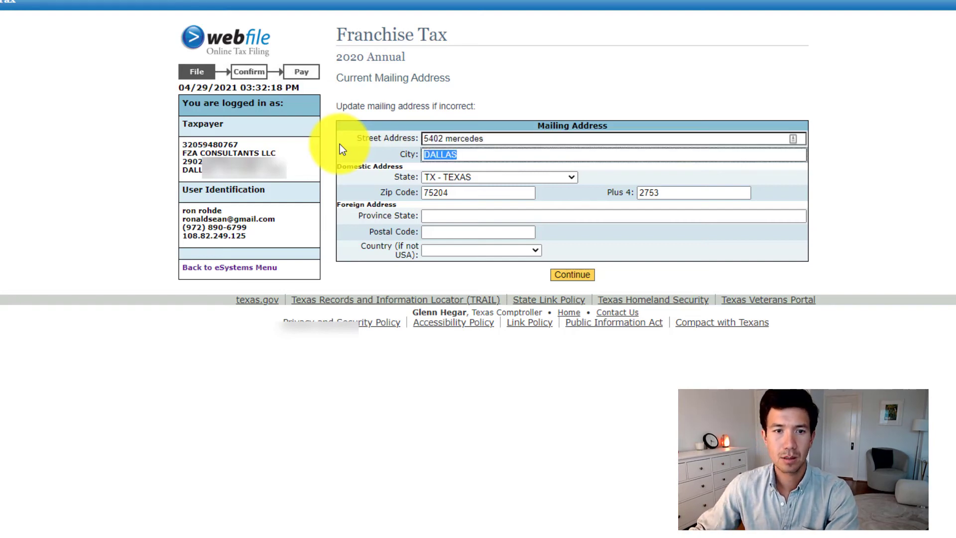
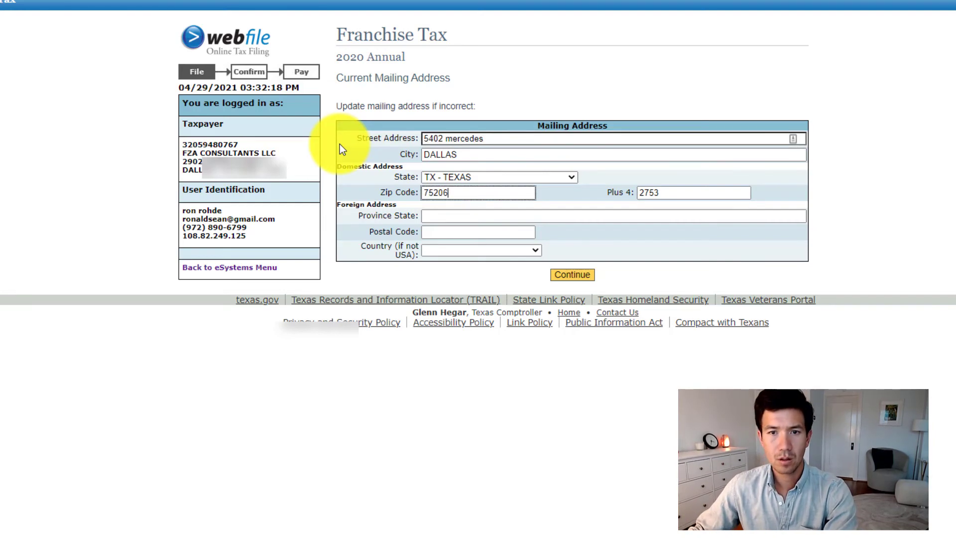
{"action": "key", "text": "Tab"}
{"action": "key", "text": "BackSpace"}
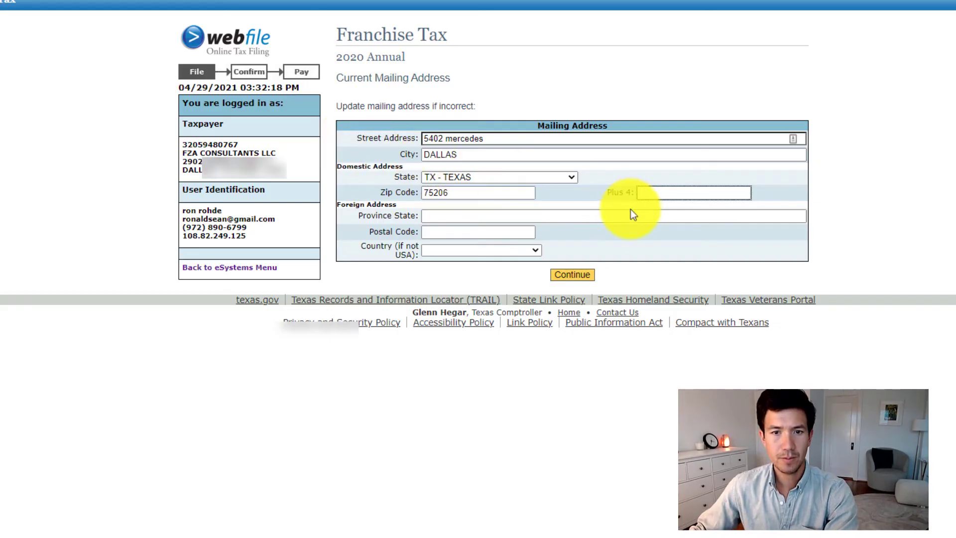
{"action": "left_click", "coordinate": [586, 275]}
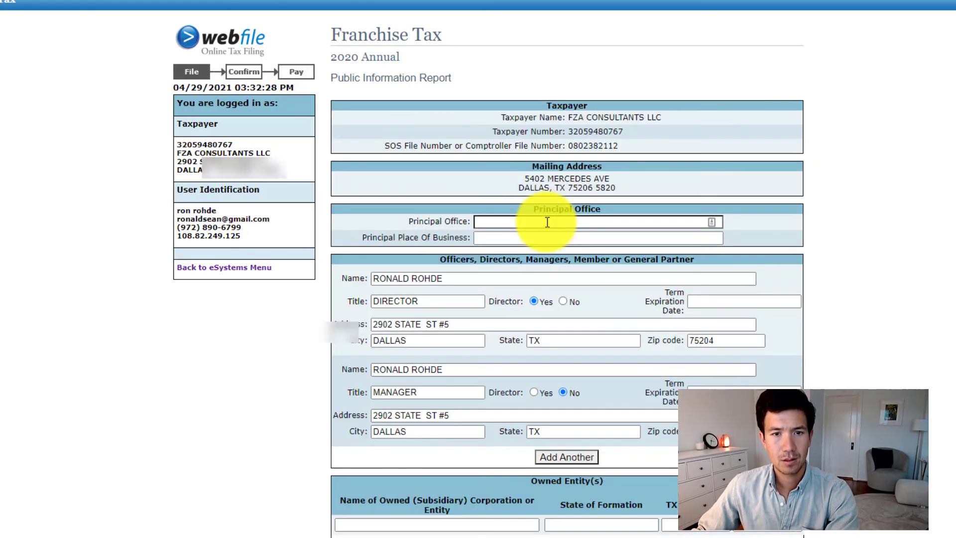
Replace the registered agent's office street address and zip code in the FZA Consultants LLC Public Information Report
{"action": "scroll", "coordinate": [554, 326], "scroll_direction": "down", "scroll_amount": 4}
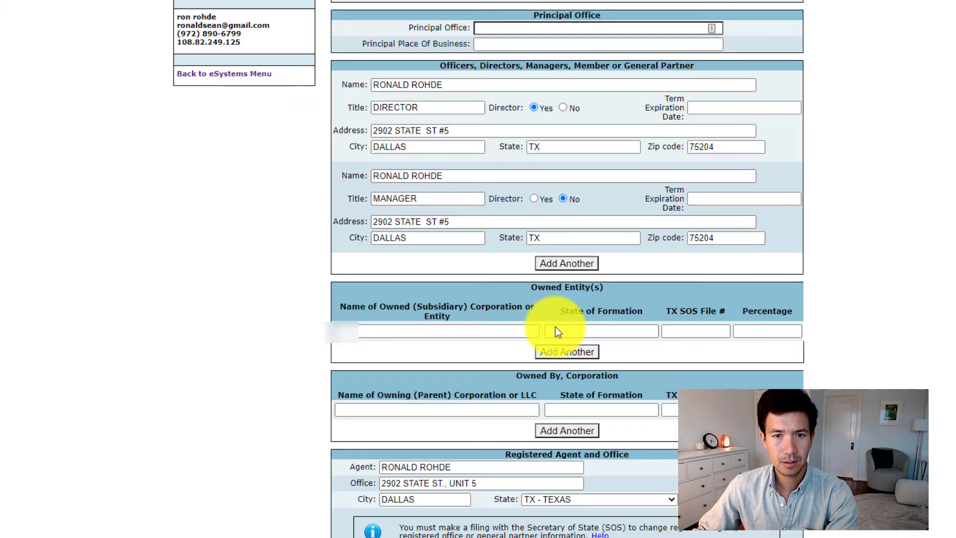
{"action": "scroll", "coordinate": [555, 326], "scroll_direction": "down", "scroll_amount": 2}
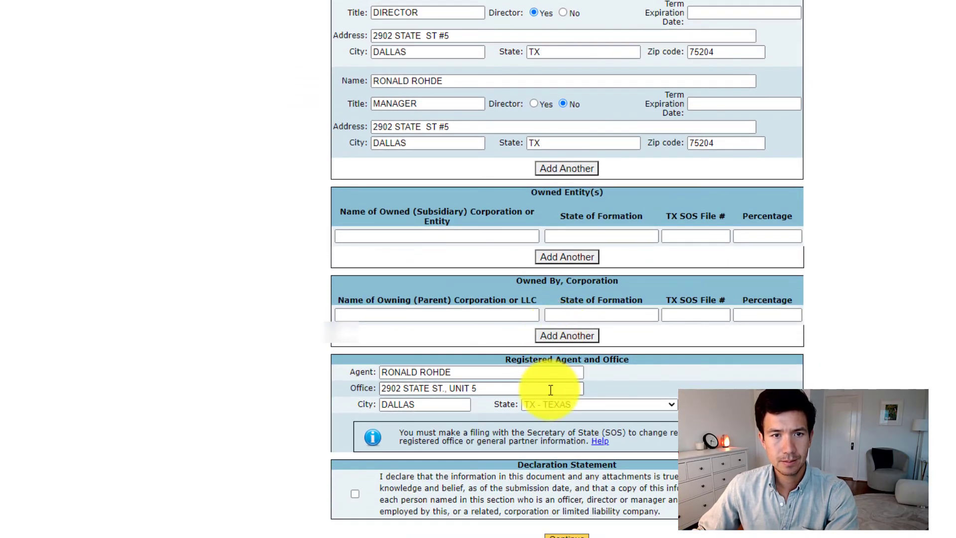
{"action": "left_click_drag", "start_coordinate": [550, 390], "coordinate": [309, 394]}
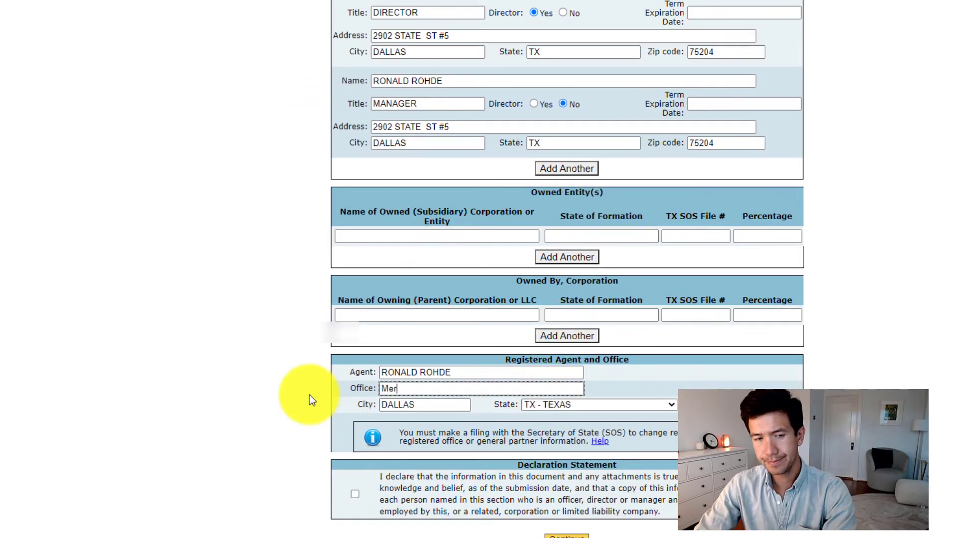
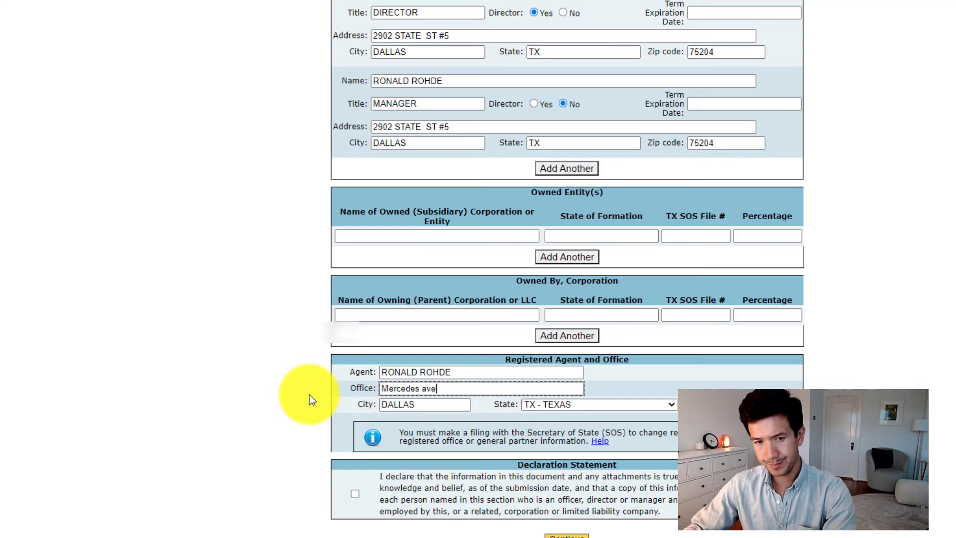
{"action": "key", "text": "Home"}
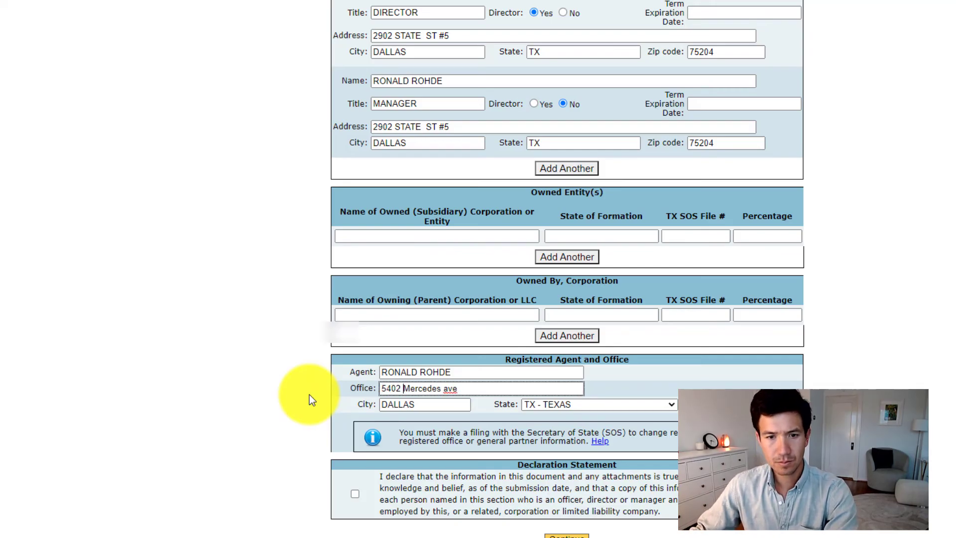
{"action": "left_click", "coordinate": [789, 399]}
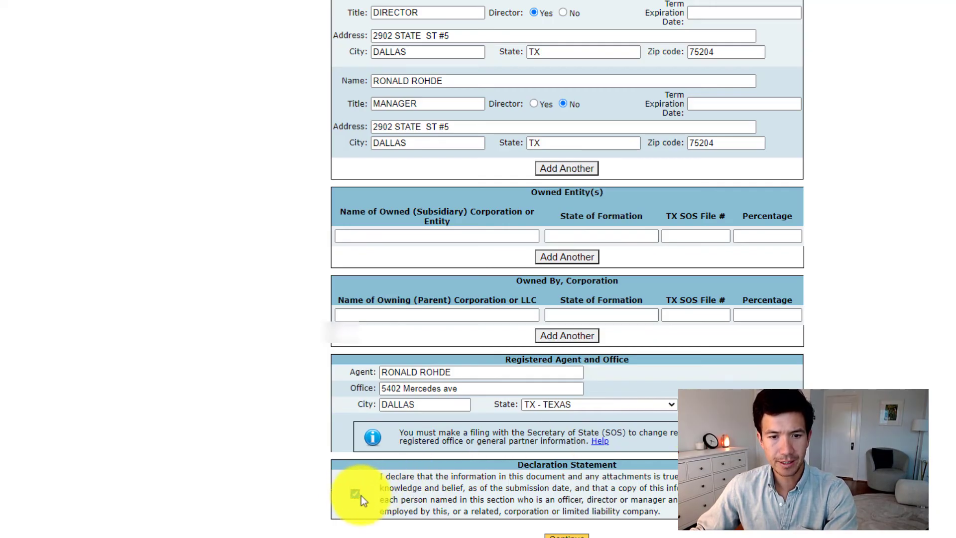
Submit the 2020 Public Information Report with the declaration statement accepted and look over the filing confirmation
{"action": "left_click", "coordinate": [557, 535]}
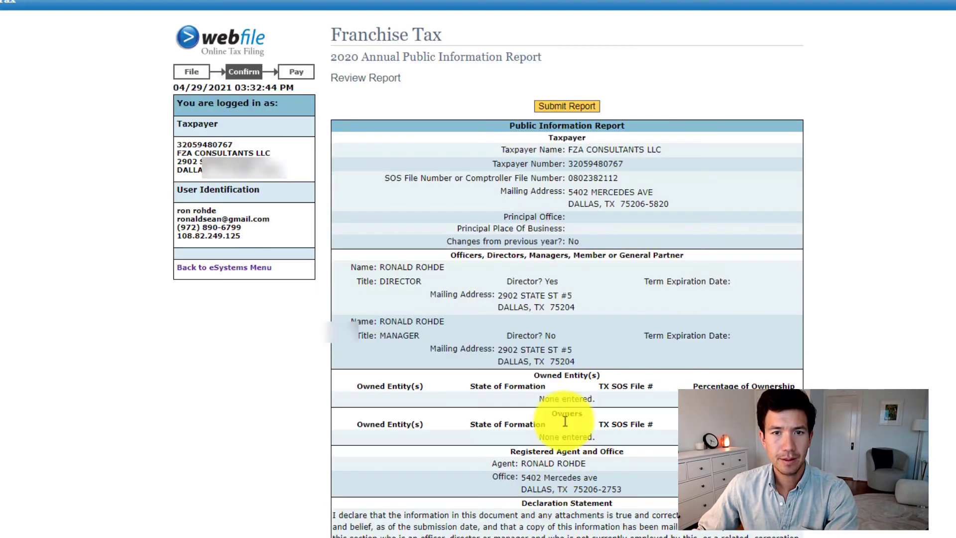
{"action": "left_click", "coordinate": [567, 106]}
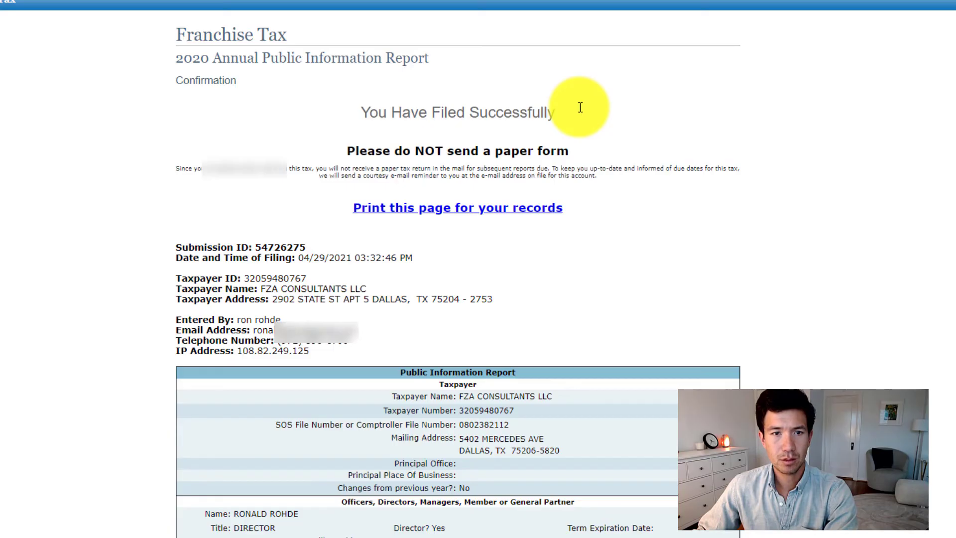
{"action": "scroll", "coordinate": [578, 107], "scroll_direction": "down", "scroll_amount": 7}
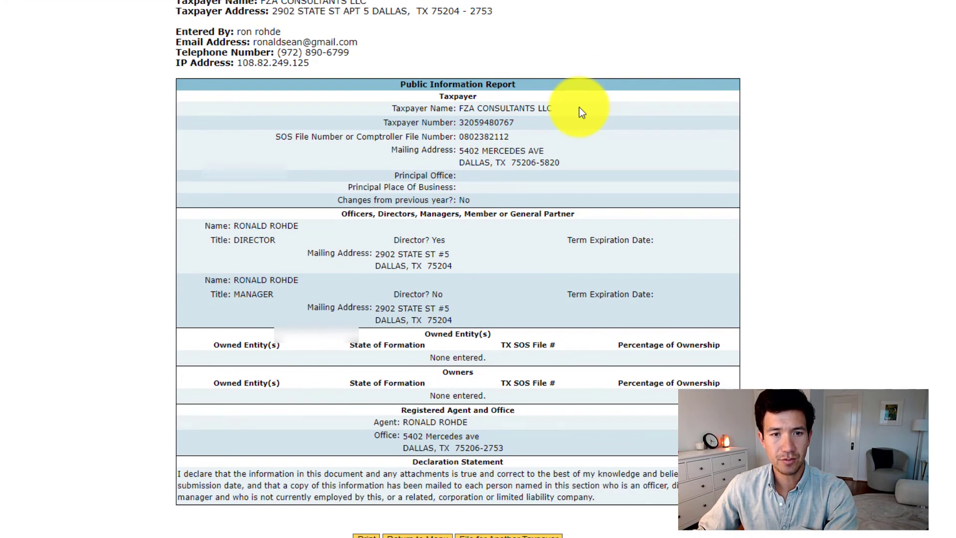
{"action": "scroll", "coordinate": [578, 106], "scroll_direction": "up", "scroll_amount": 6}
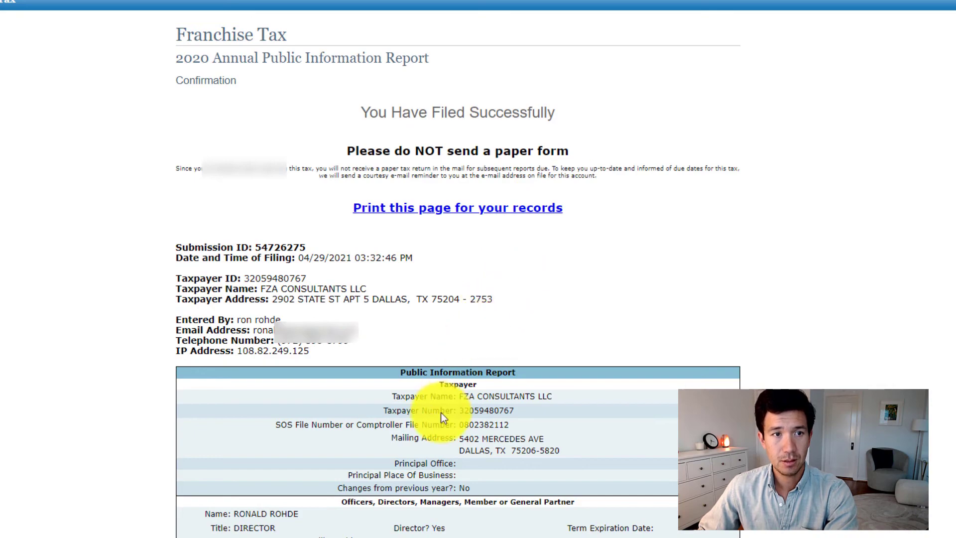
Return from the filing confirmation to the Franchise Tax menu and exit to the main tax menu
{"action": "scroll", "coordinate": [440, 412], "scroll_direction": "down", "scroll_amount": 6}
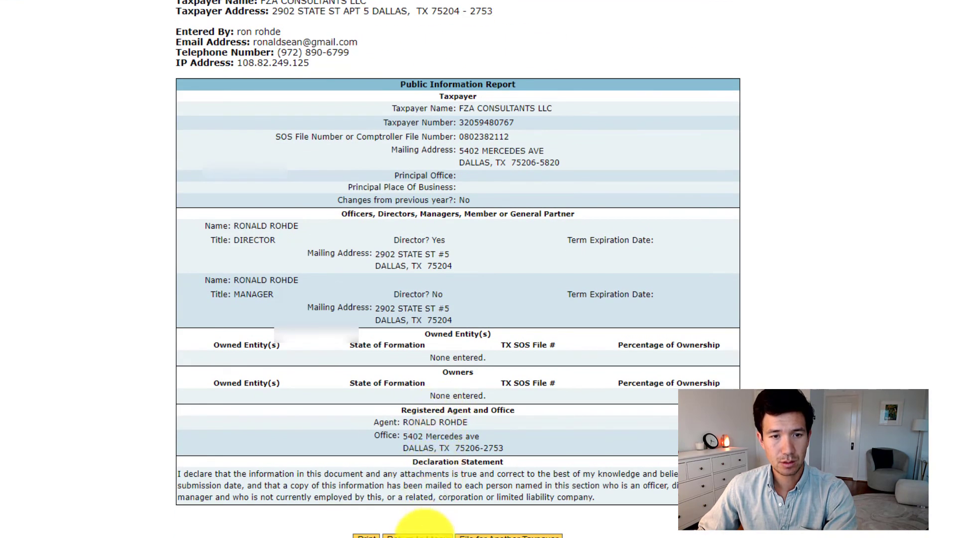
{"action": "left_click", "coordinate": [423, 534]}
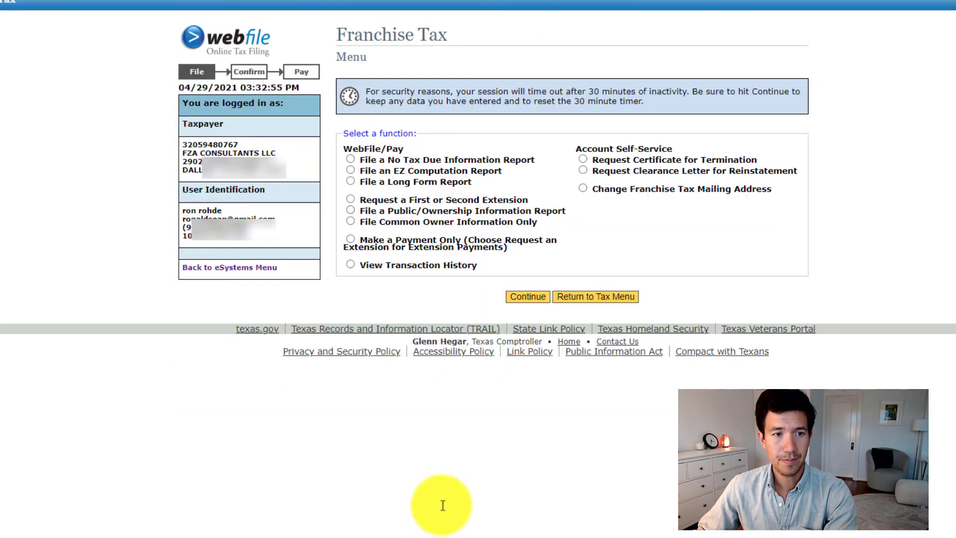
{"action": "left_click", "coordinate": [544, 302]}
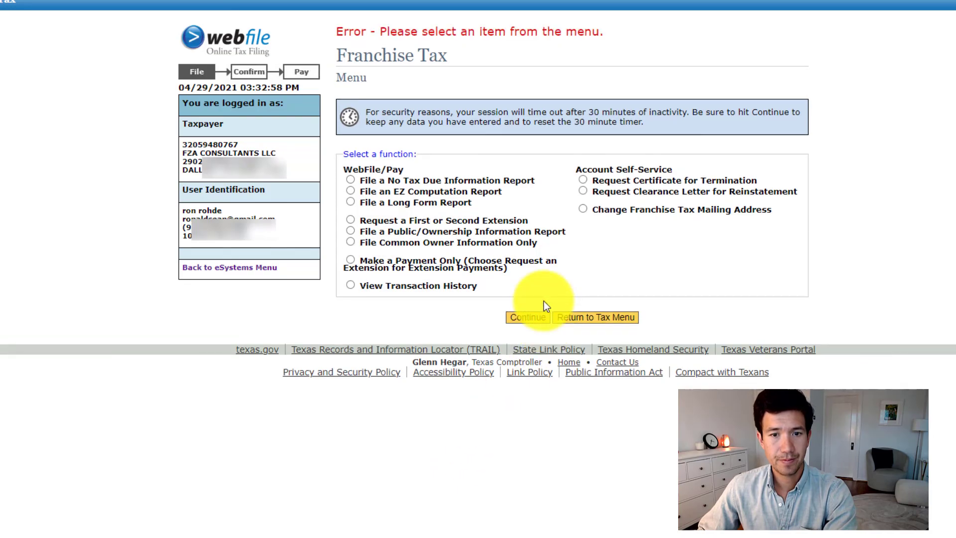
{"action": "left_click", "coordinate": [591, 320]}
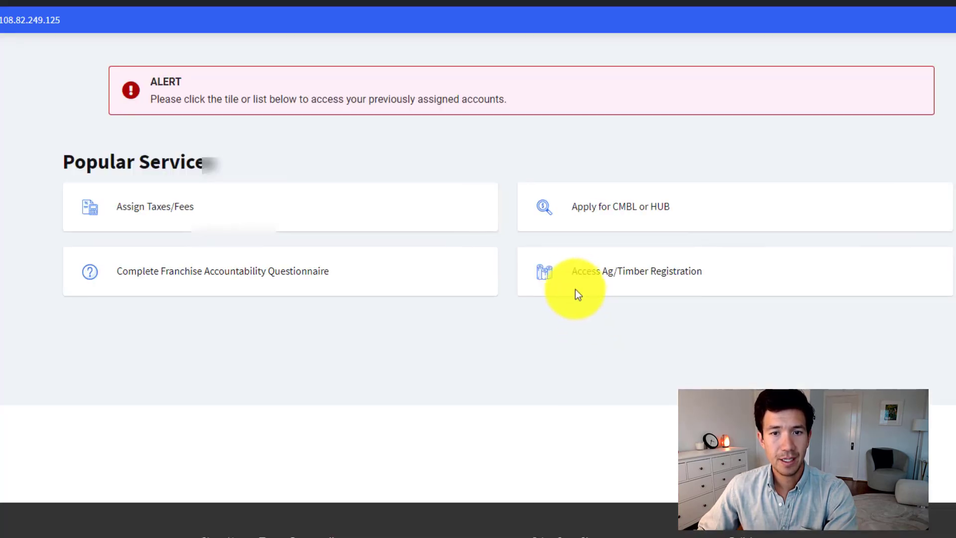